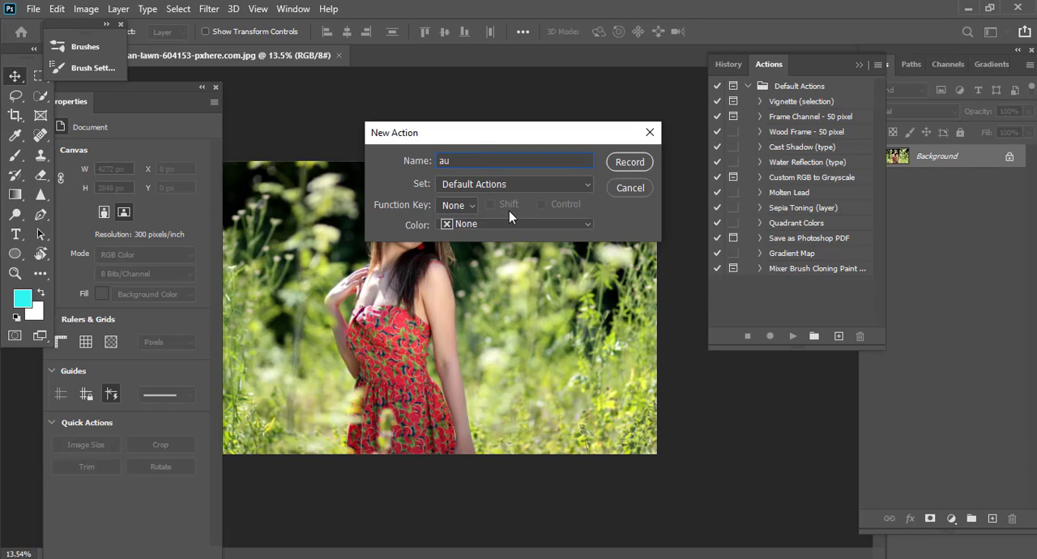
# Name the new action "Autumn" in the Default Actions set and start recording it.
pyautogui.press('BackSpace')
pyautogui.press('BackSpace')
pyautogui.write('Autumn')
pyautogui.click(630, 162)
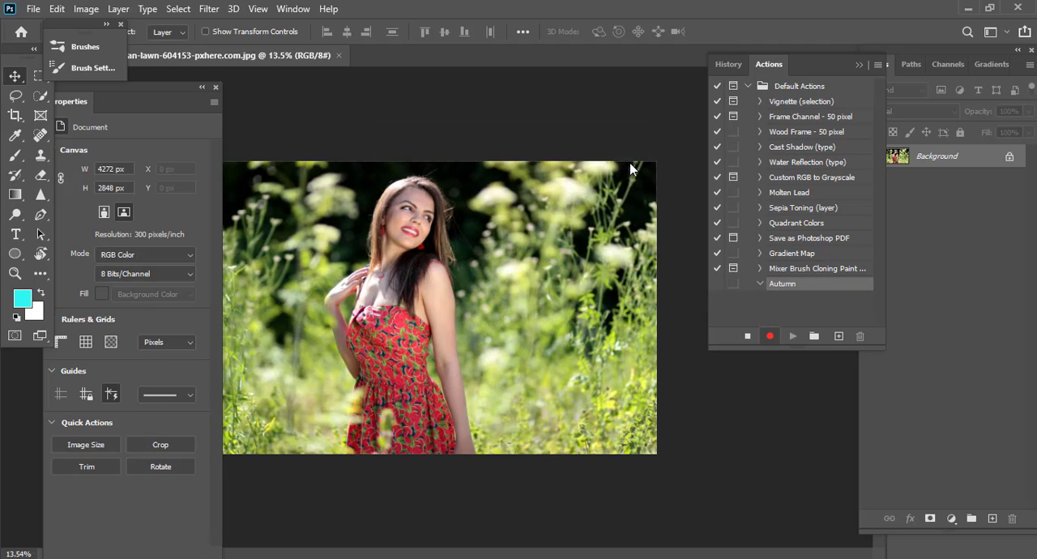
# Add a Channel Mixer adjustment layer above the Background and bring its full settings into view.
pyautogui.hotkey('ctrl', '-')
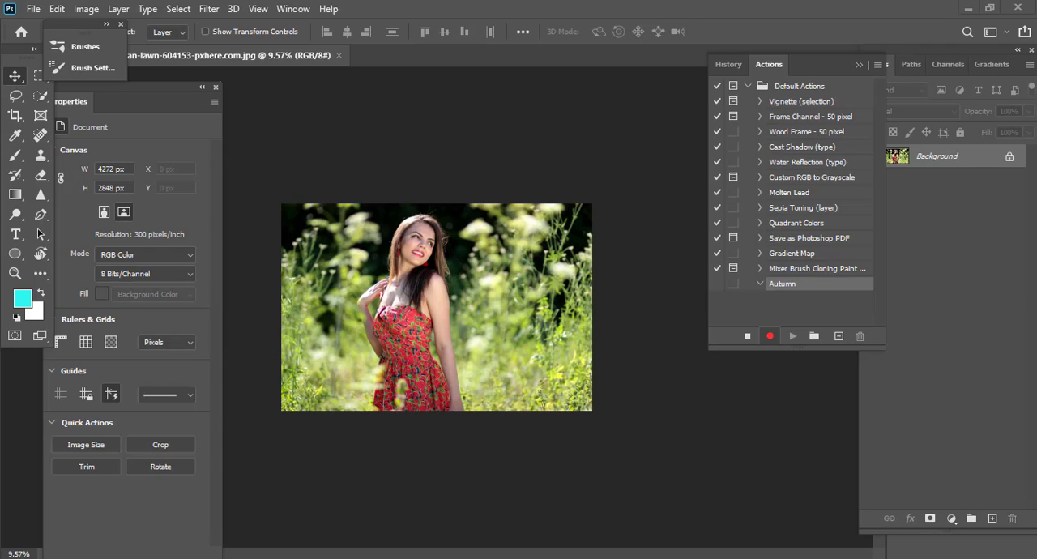
pyautogui.scroll(1, 481, 261)
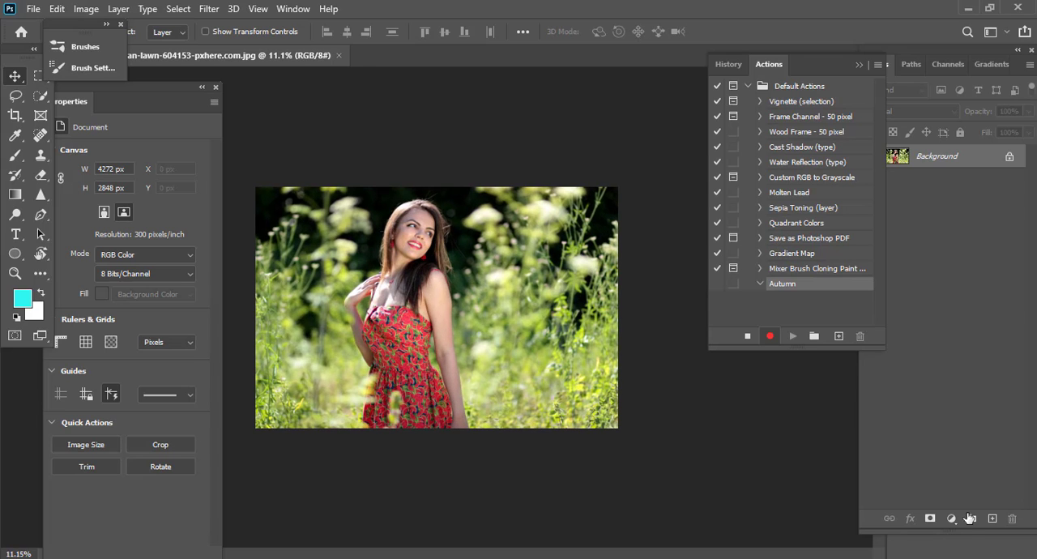
pyautogui.click(952, 519)
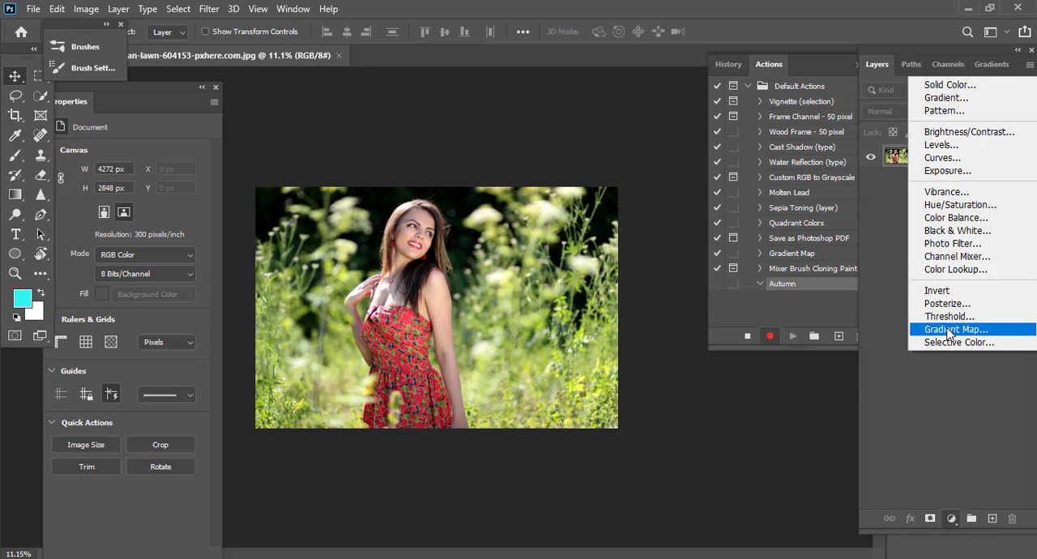
pyautogui.click(959, 259)
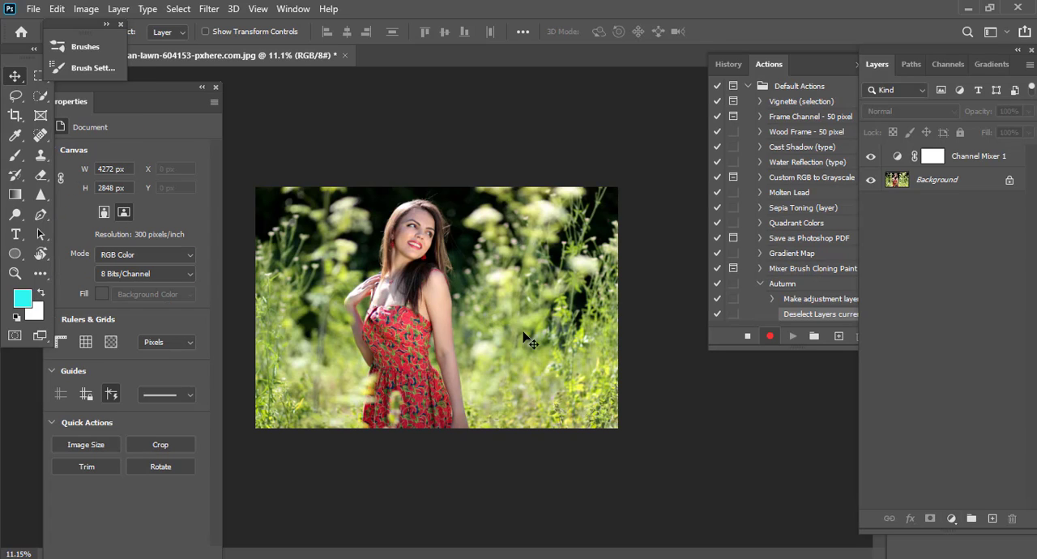
pyautogui.hotkey('ctrl', '-')
pyautogui.click(900, 161)
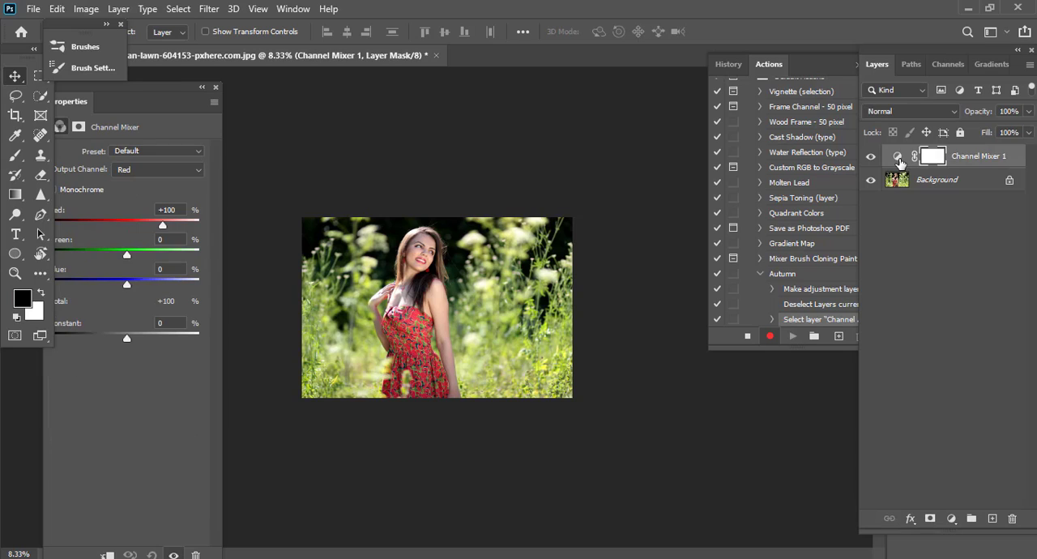
pyautogui.click(898, 156)
pyautogui.moveTo(172, 87); pyautogui.dragTo(229, 69)
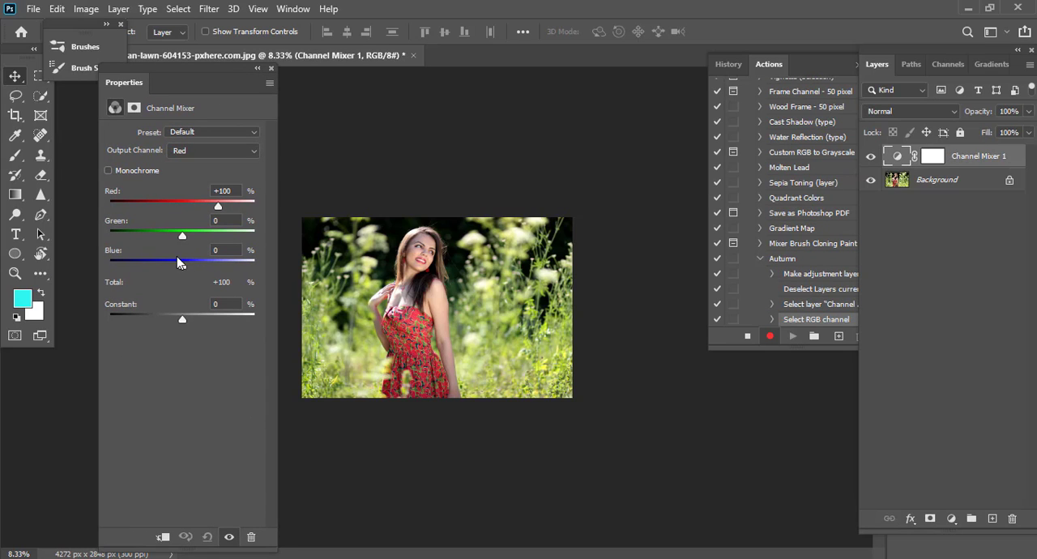
# Set the Channel Mixer's Red output channel to Red -20%, Green +200% and Blue -101%.
pyautogui.moveTo(218, 206); pyautogui.dragTo(172, 208)
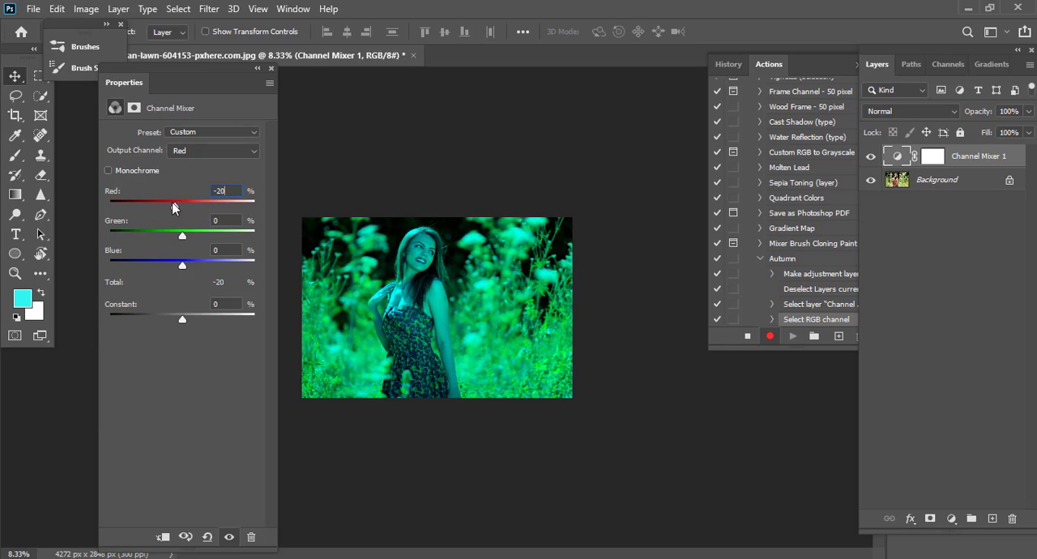
pyautogui.click(229, 191)
pyautogui.moveTo(151, 210); pyautogui.dragTo(175, 209)
pyautogui.click(148, 235)
pyautogui.click(254, 236)
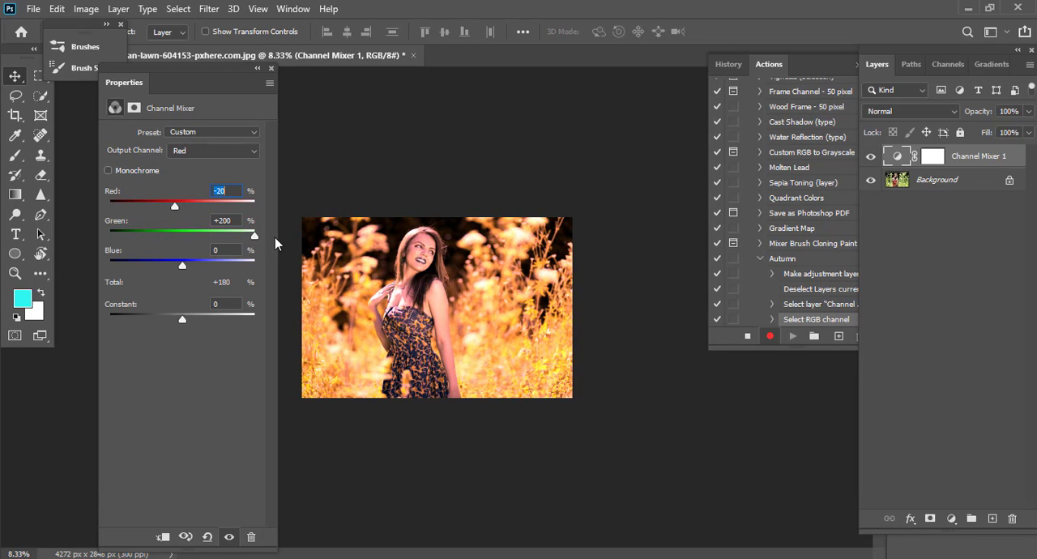
pyautogui.moveTo(183, 265); pyautogui.dragTo(145, 268)
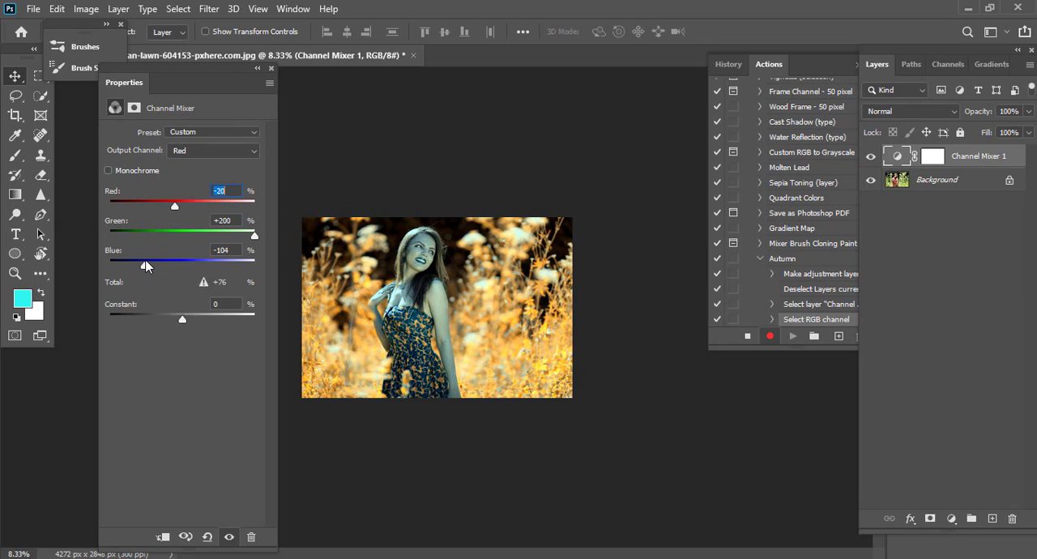
pyautogui.click(227, 250)
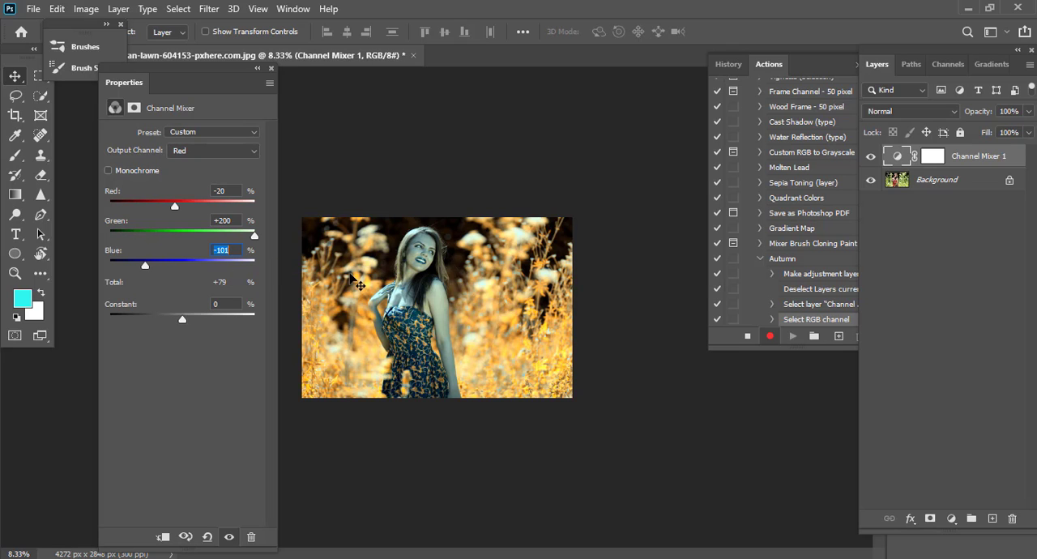
# Change the Channel Mixer layer's blend mode to Lighten.
pyautogui.click(369, 285)
pyautogui.moveTo(370, 285); pyautogui.dragTo(465, 256)
pyautogui.moveTo(512, 289); pyautogui.dragTo(481, 303)
pyautogui.hotkey('ctrl', '-')
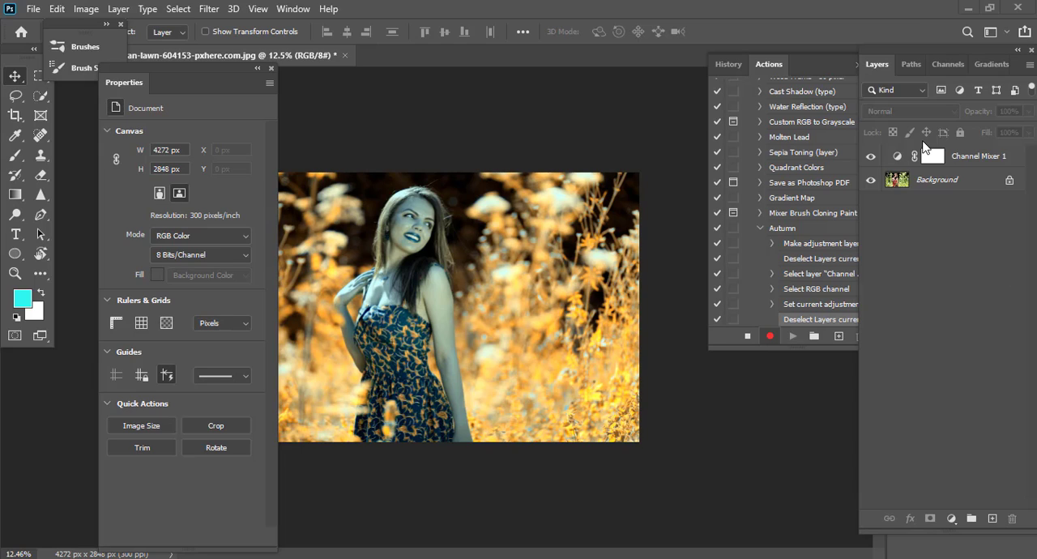
pyautogui.click(959, 163)
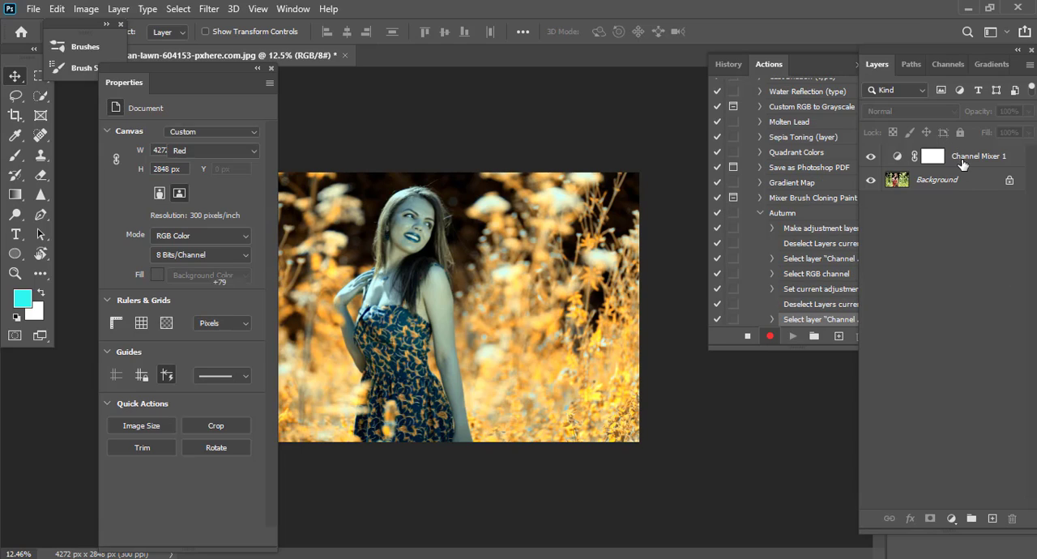
pyautogui.click(923, 111)
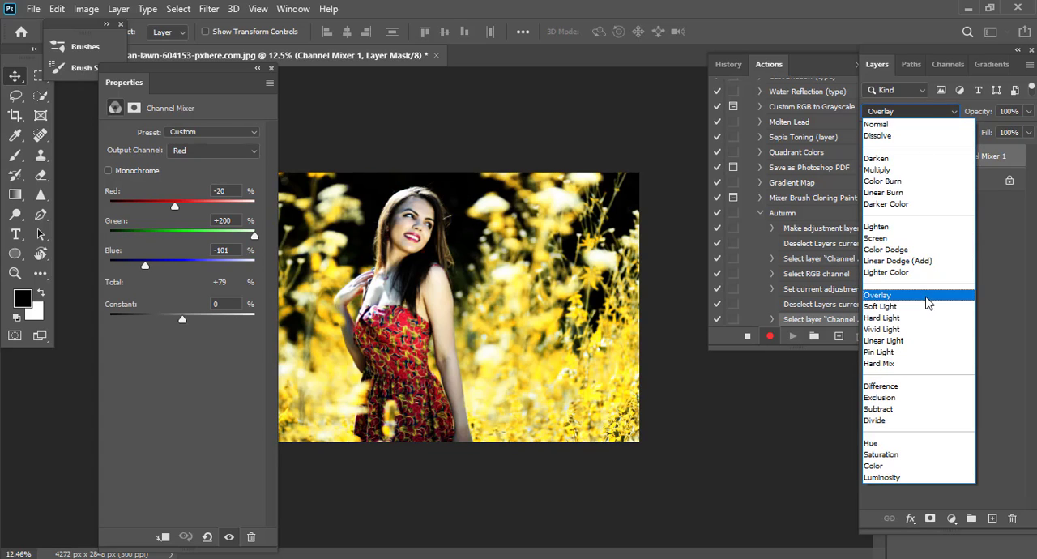
pyautogui.press('Escape')
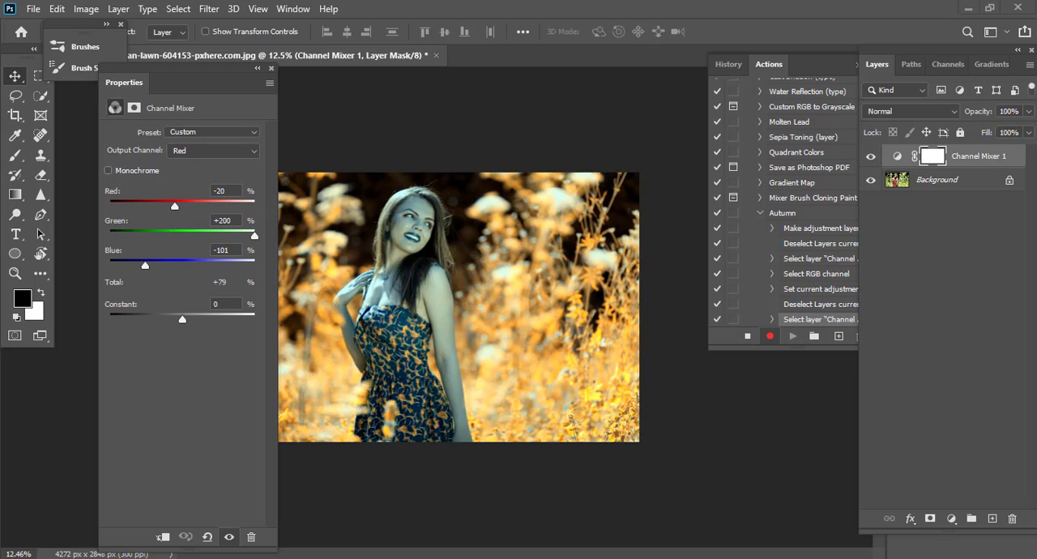
pyautogui.click(912, 112)
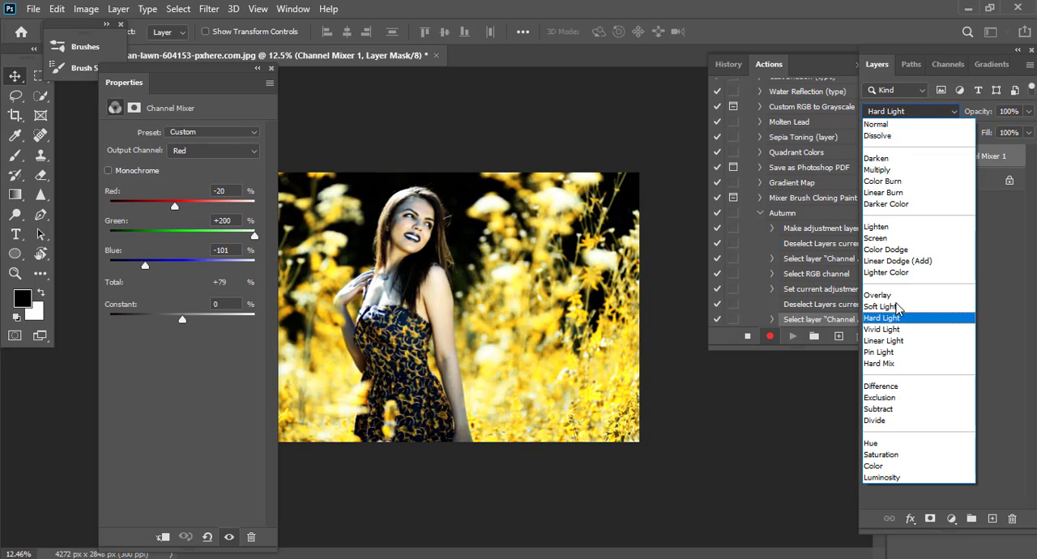
pyautogui.click(904, 233)
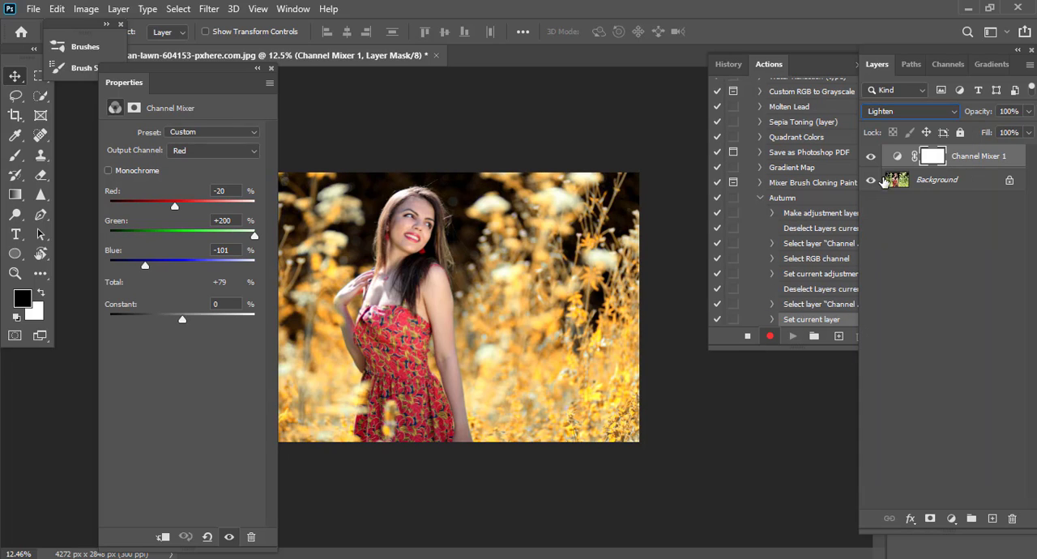
# Toggle the Channel Mixer layer's visibility to compare the photo with and without the effect.
pyautogui.click(878, 157)
pyautogui.click(878, 157)
pyautogui.click(878, 156)
pyautogui.click(878, 157)
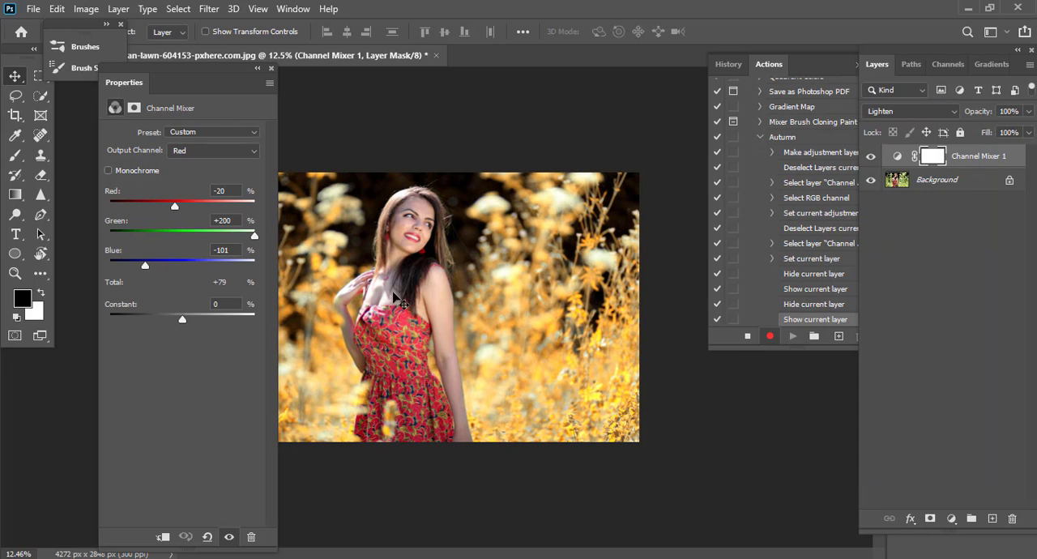
# Add a Selective Color adjustment layer above the Channel Mixer layer and target its adjustment rather than its mask.
pyautogui.moveTo(199, 85); pyautogui.dragTo(144, 79)
pyautogui.scroll(5, 354, 346)
pyautogui.scroll(-5, 452, 336)
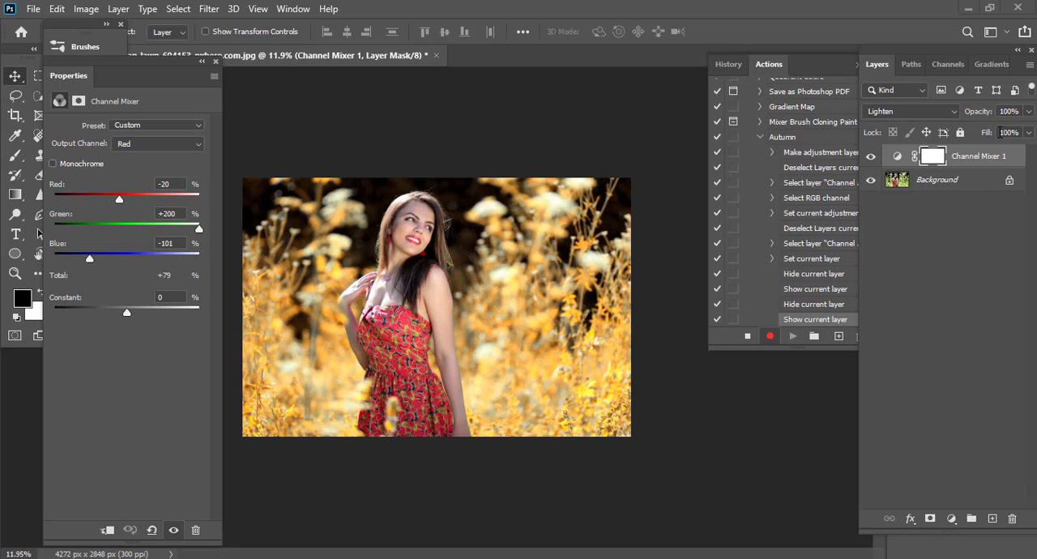
pyautogui.click(951, 519)
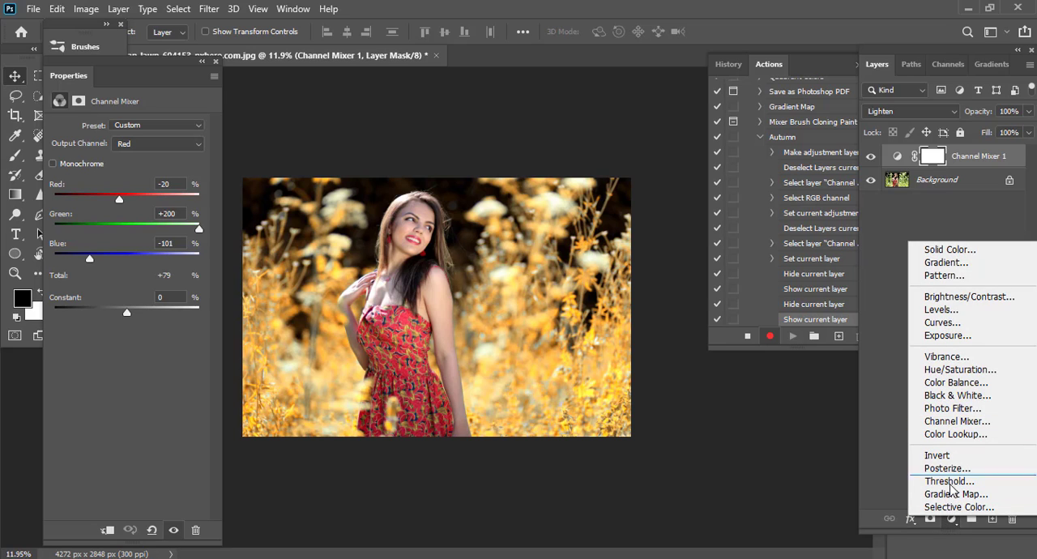
pyautogui.click(959, 507)
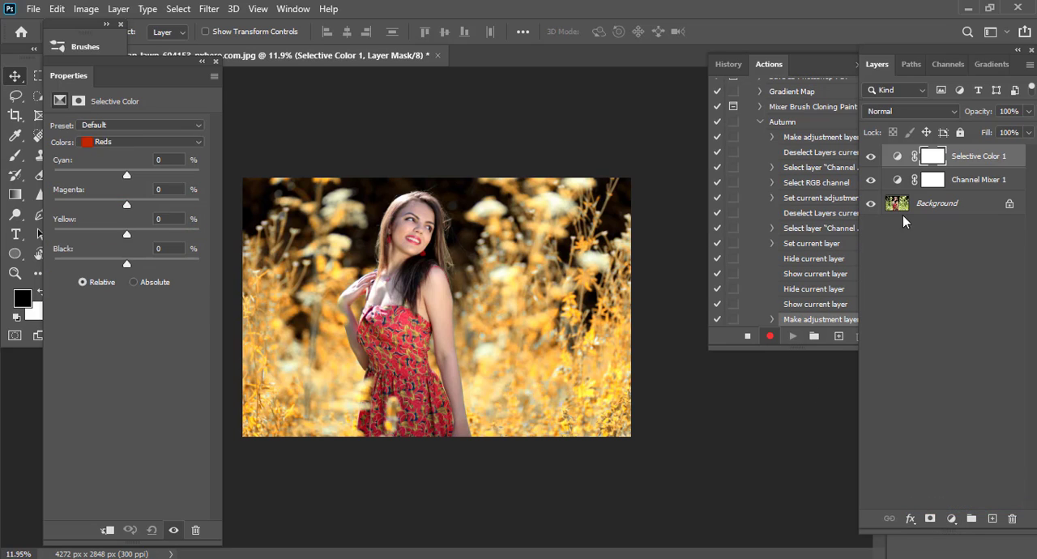
pyautogui.click(897, 157)
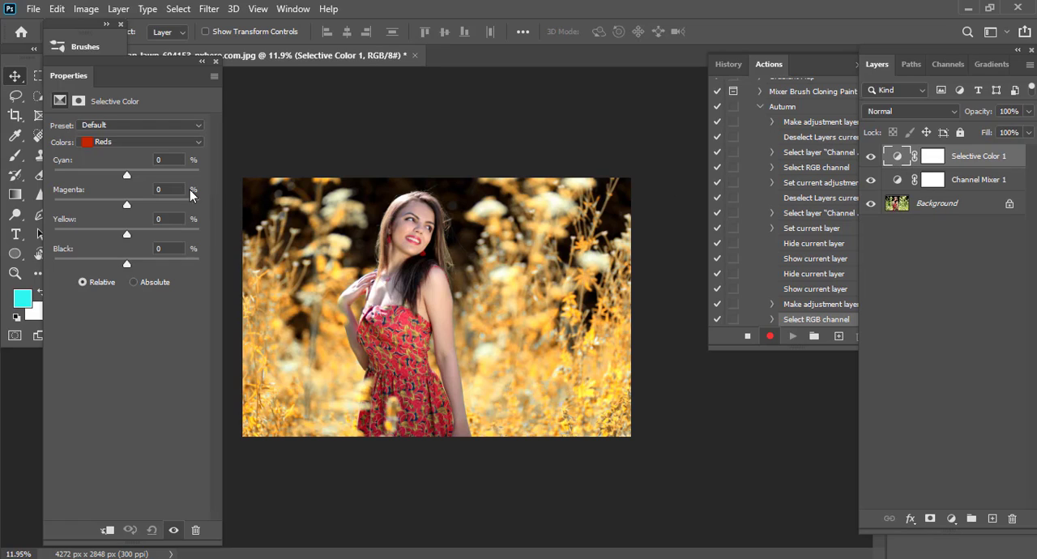
# Adjust the Reds in Selective Color to Cyan -40%, Yellow 0% and Black -9%.
pyautogui.moveTo(127, 175); pyautogui.dragTo(97, 179)
pyautogui.moveTo(127, 235); pyautogui.dragTo(118, 234)
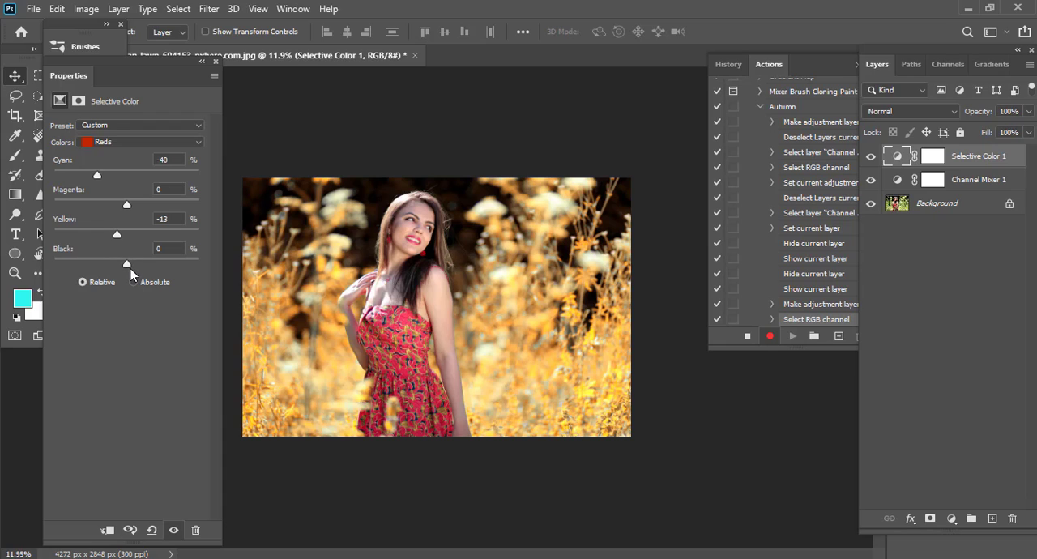
pyautogui.moveTo(129, 268); pyautogui.dragTo(121, 270)
pyautogui.moveTo(124, 236); pyautogui.dragTo(146, 221)
pyautogui.write('0')
pyautogui.press('Return')
pyautogui.scroll(-1, 415, 370)
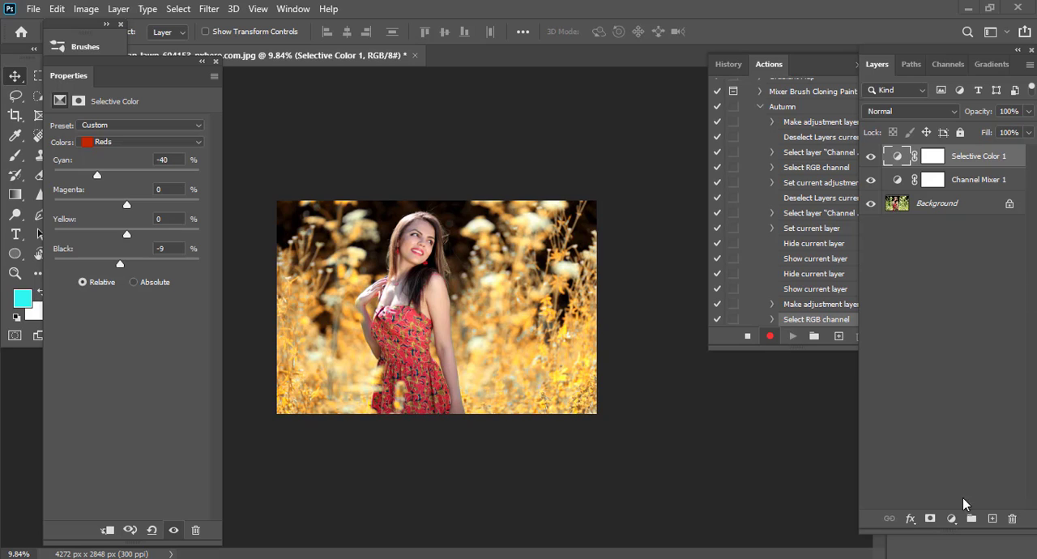
# Add a Hue/Saturation adjustment layer on top and set the hue of the Yellows to -5.
pyautogui.click(951, 518)
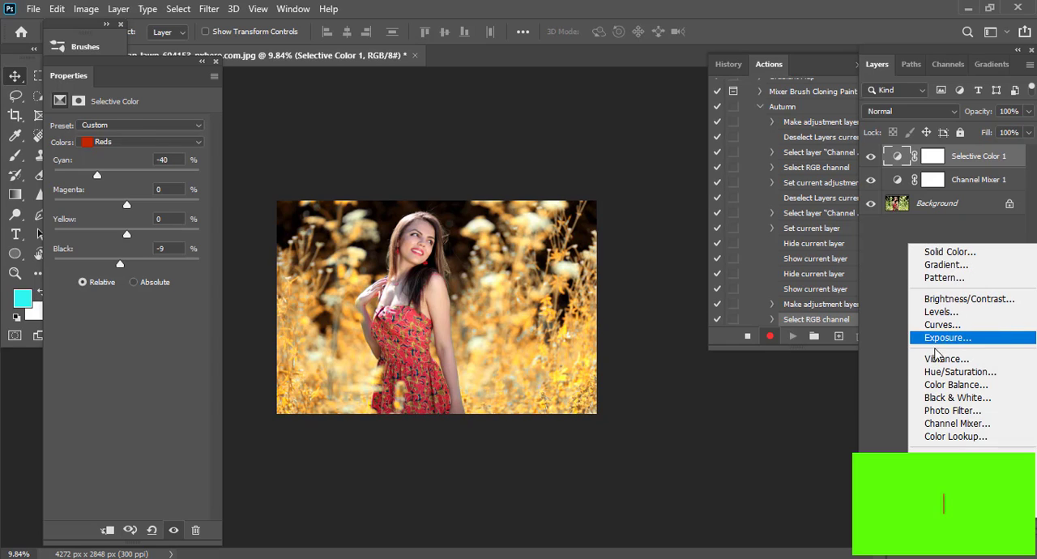
pyautogui.click(937, 372)
pyautogui.click(122, 148)
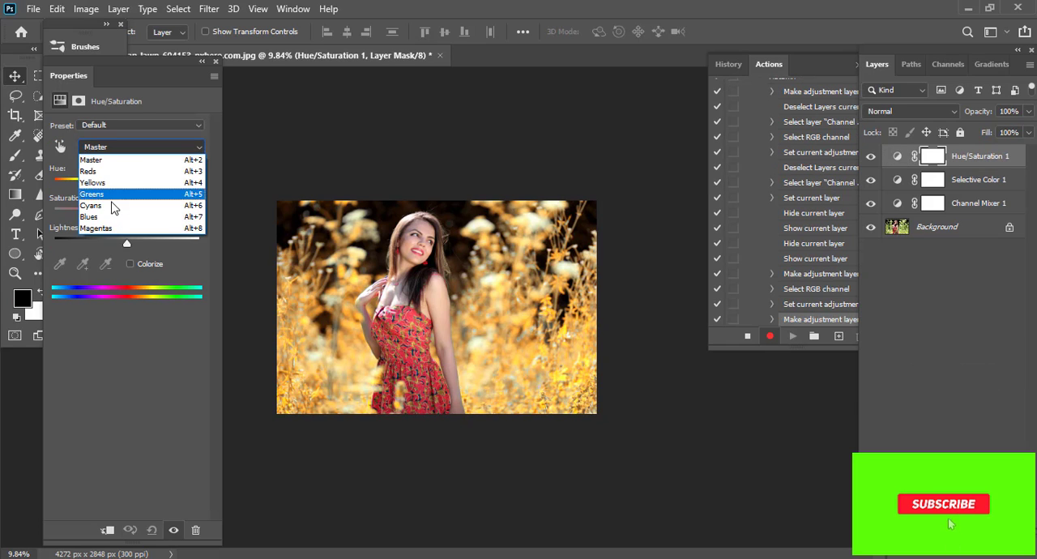
pyautogui.click(112, 188)
pyautogui.moveTo(126, 184); pyautogui.dragTo(119, 187)
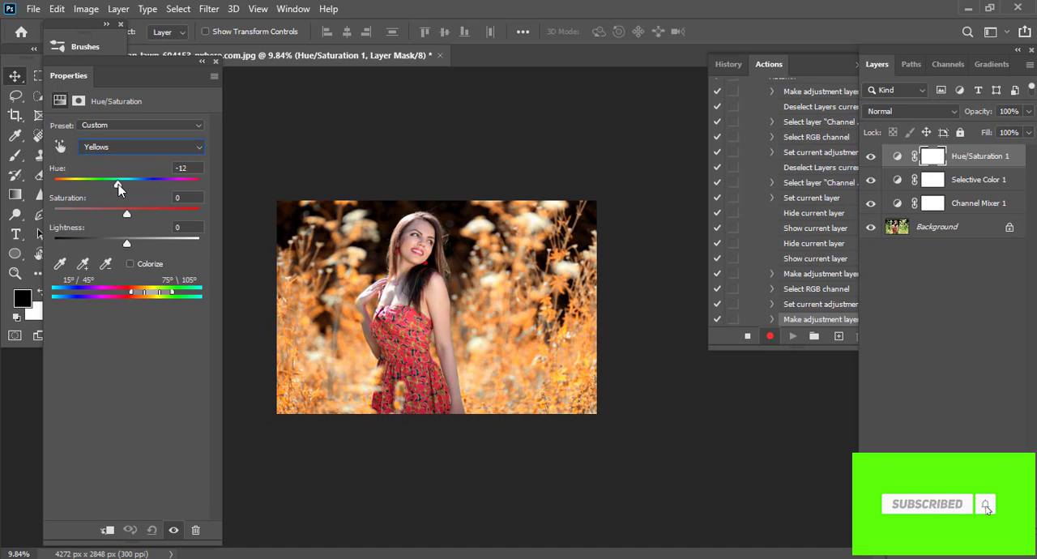
pyautogui.scroll(4, 405, 248)
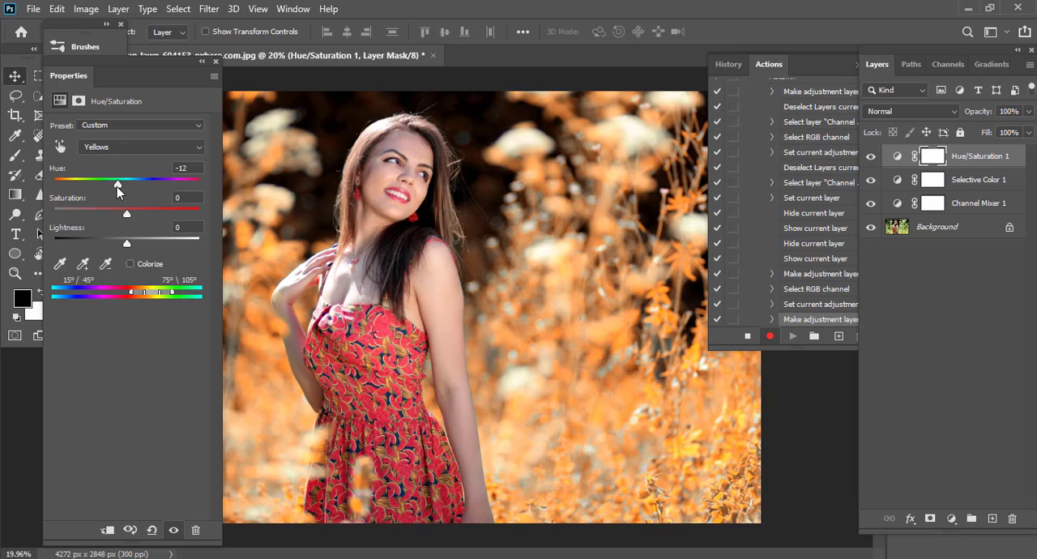
pyautogui.moveTo(117, 188); pyautogui.dragTo(121, 185)
pyautogui.scroll(-2, 458, 282)
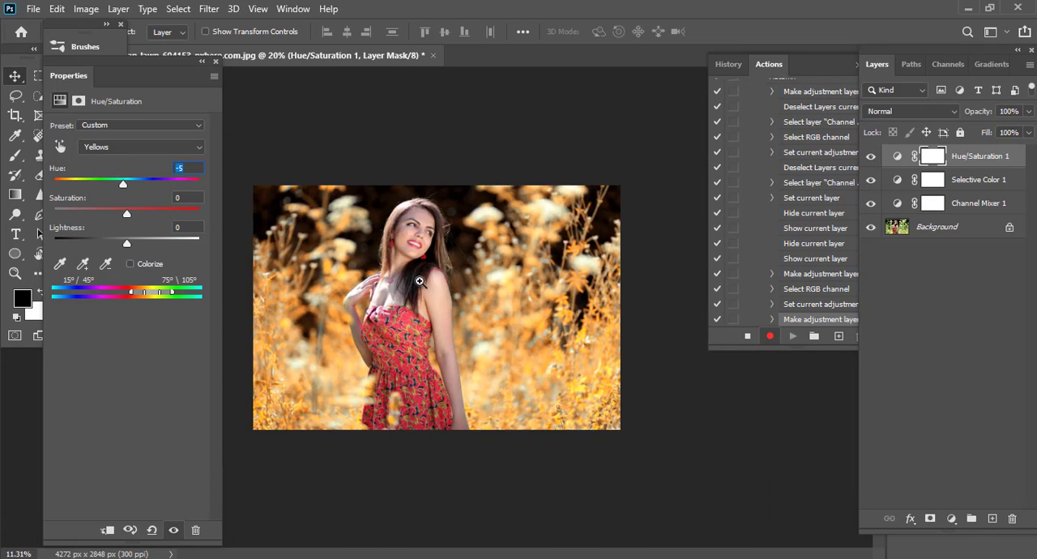
# Add a Gradient fill layer above the Hue/Saturation layer.
pyautogui.scroll(1, 424, 281)
pyautogui.scroll(-1, 425, 281)
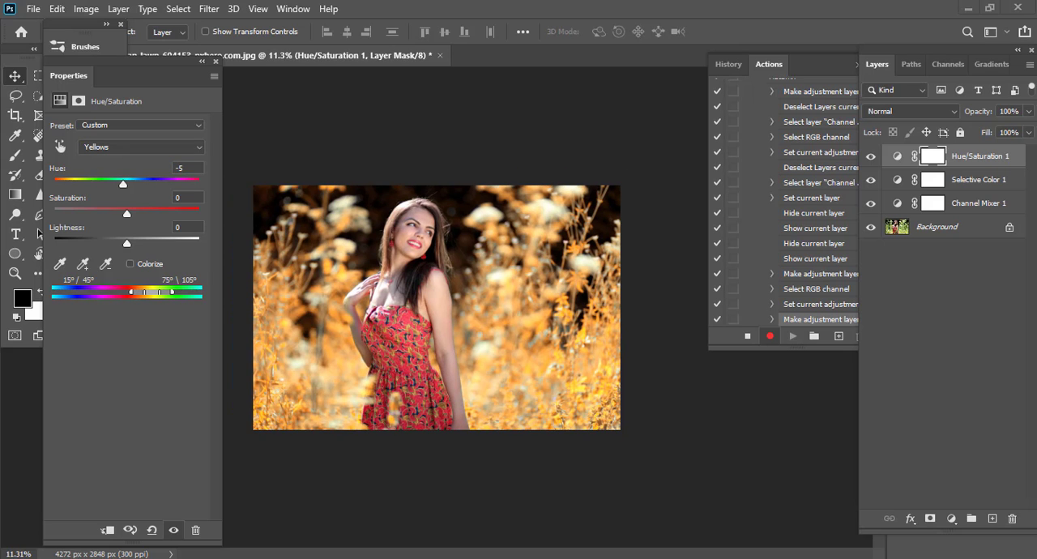
pyautogui.scroll(-1, 573, 238)
pyautogui.scroll(2, 392, 308)
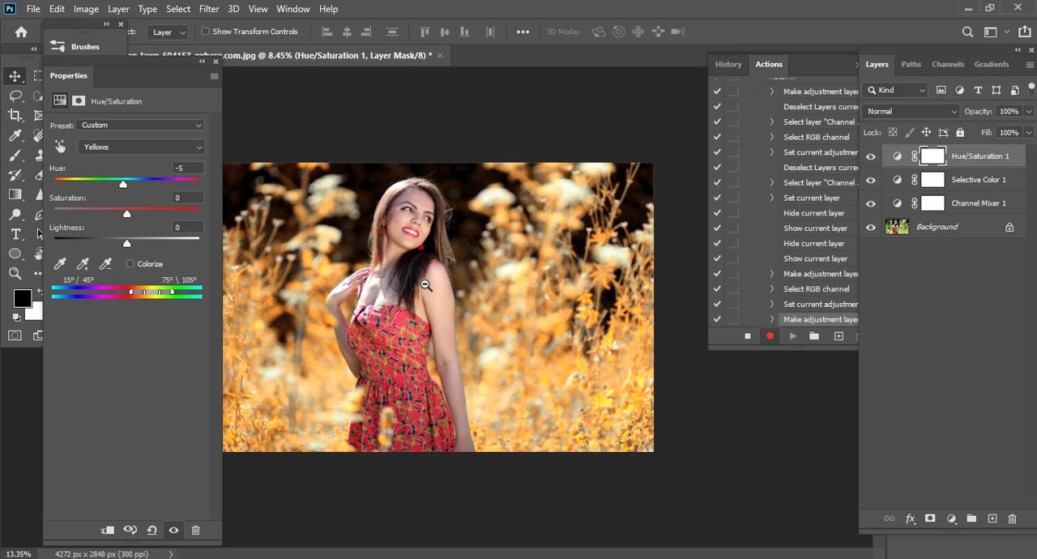
pyautogui.scroll(-1, 426, 287)
pyautogui.click(952, 518)
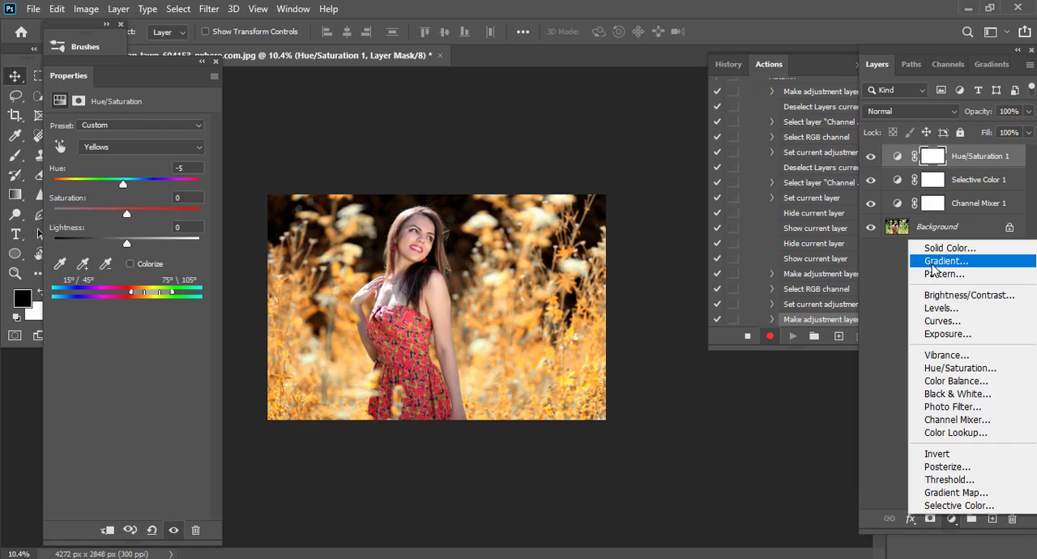
pyautogui.click(940, 260)
# Change the gradient's starting color stop from cyan to golden yellow #e0b75e.
pyautogui.click(722, 134)
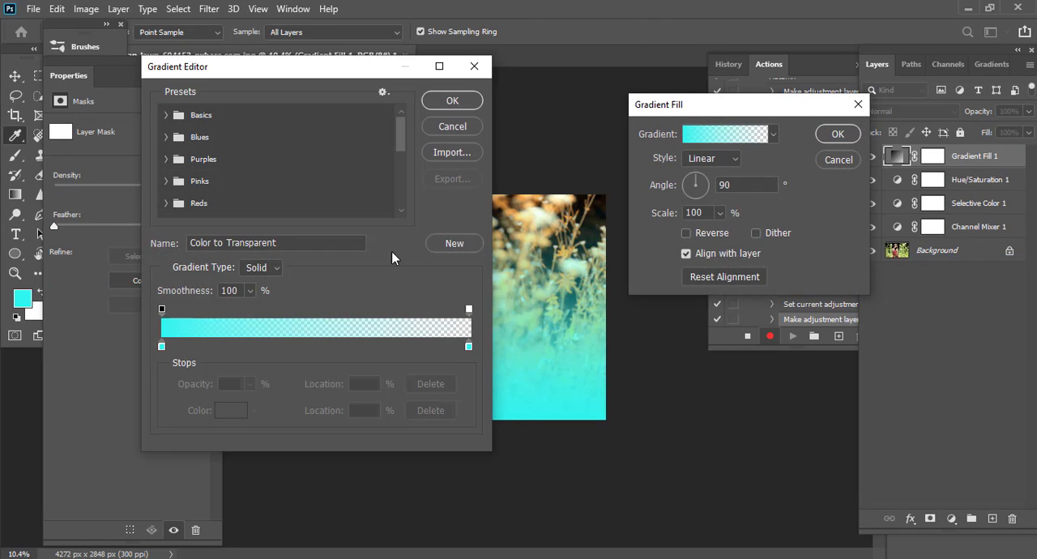
pyautogui.doubleClick(161, 346)
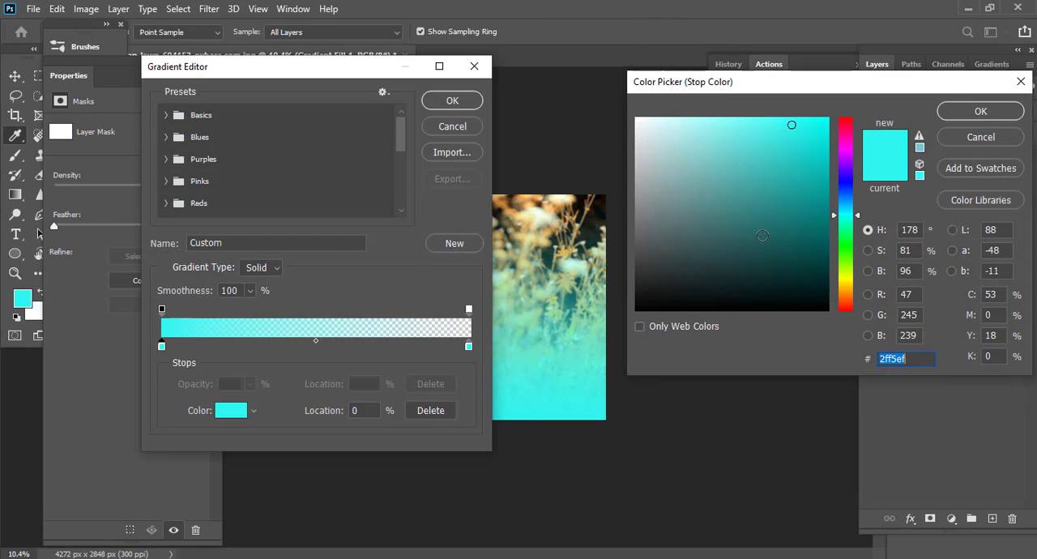
pyautogui.click(850, 280)
pyautogui.moveTo(851, 282); pyautogui.dragTo(851, 290)
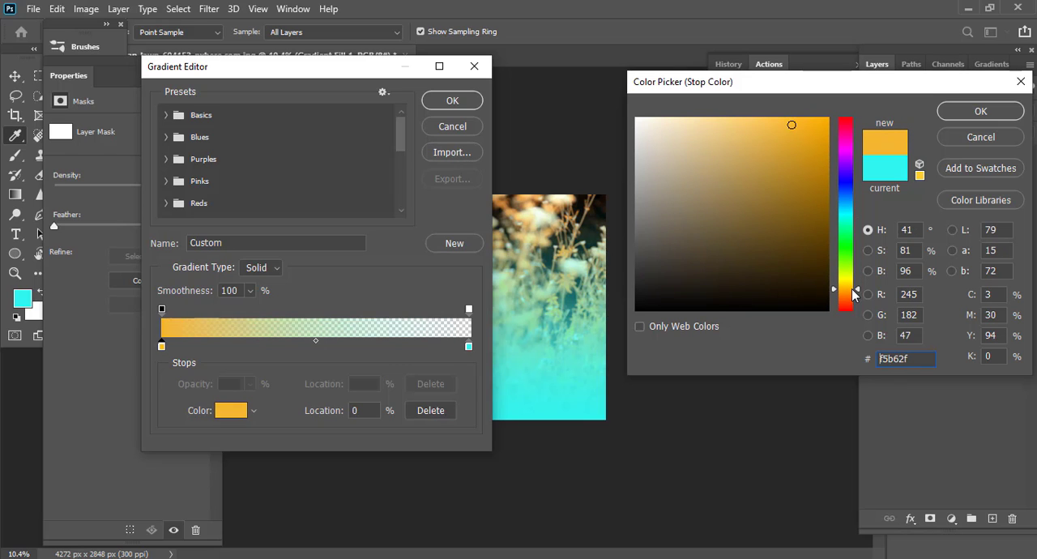
pyautogui.click(754, 123)
pyautogui.moveTo(754, 124); pyautogui.dragTo(747, 141)
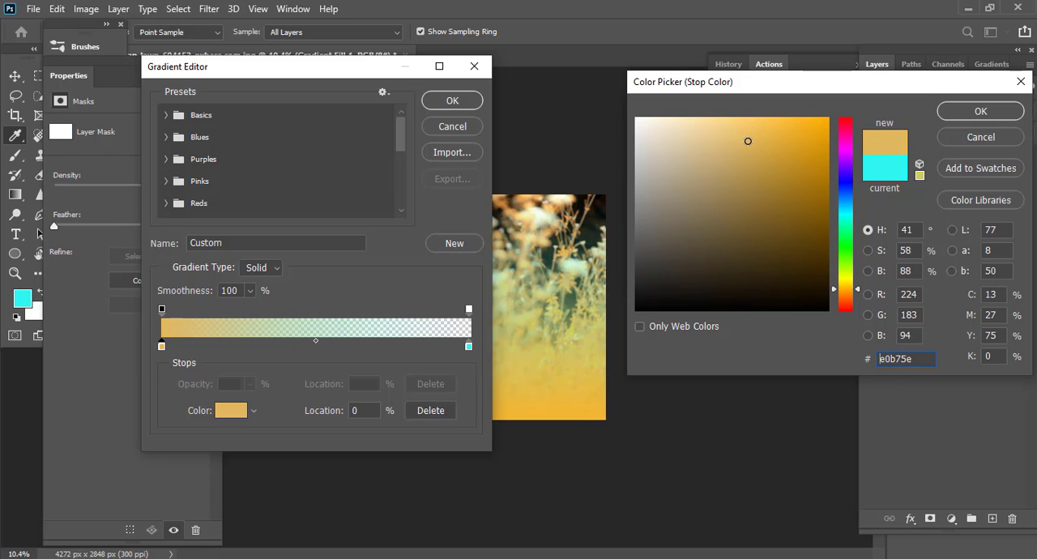
pyautogui.click(961, 122)
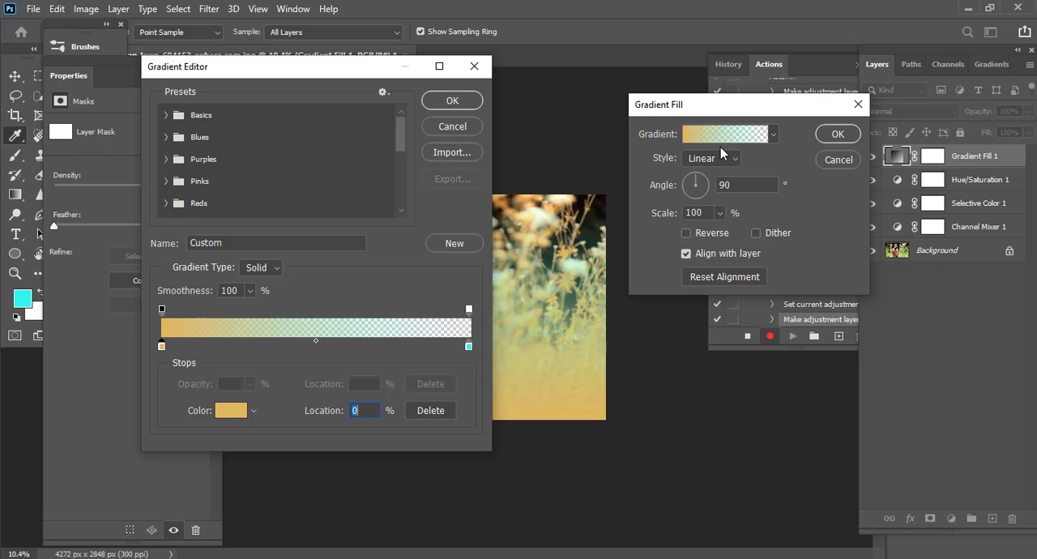
pyautogui.click(478, 105)
# Try the Angle style for the gradient fill, and settle on the Radial style.
pyautogui.click(711, 158)
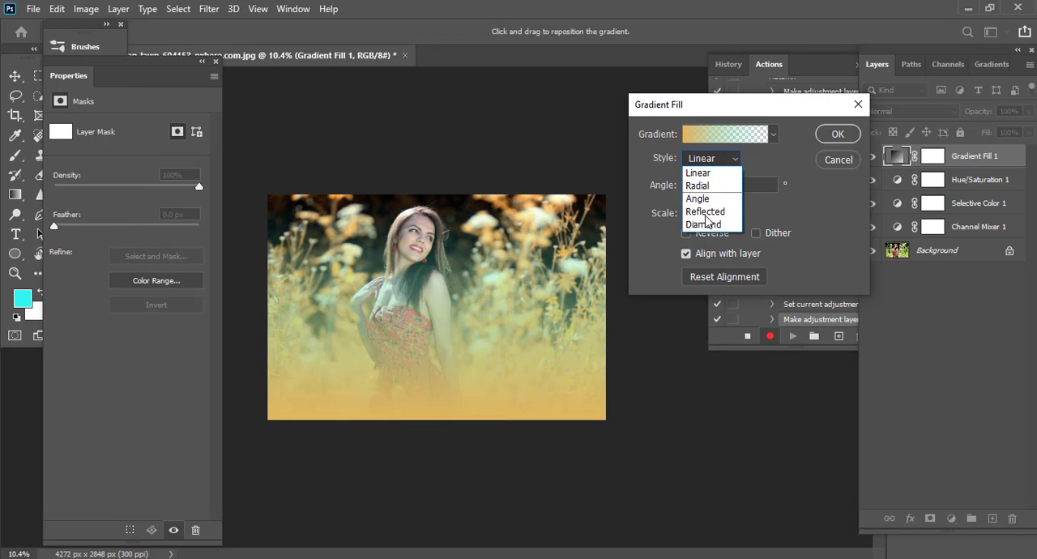
pyautogui.click(705, 200)
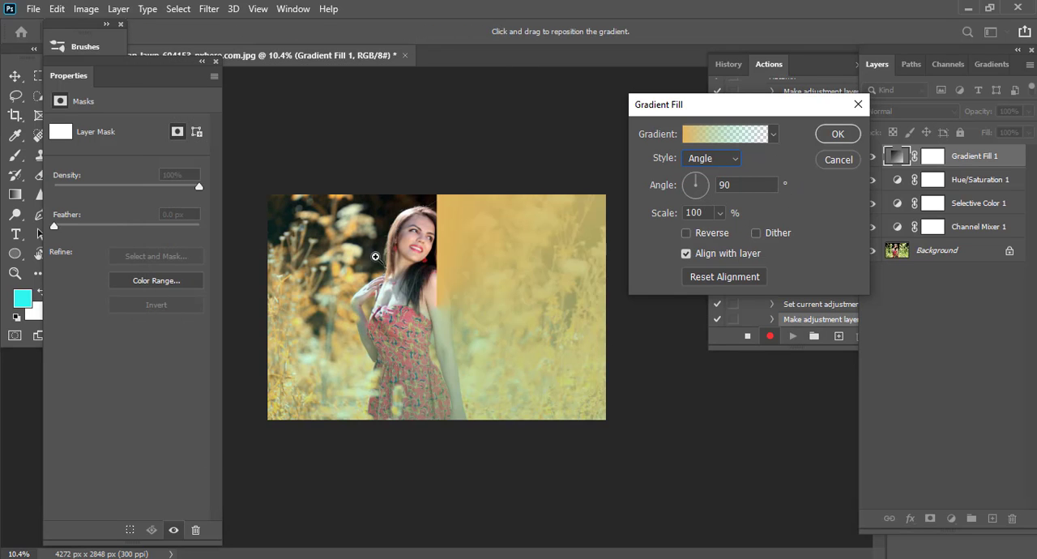
pyautogui.scroll(2, 376, 257)
pyautogui.click(689, 165)
pyautogui.click(697, 183)
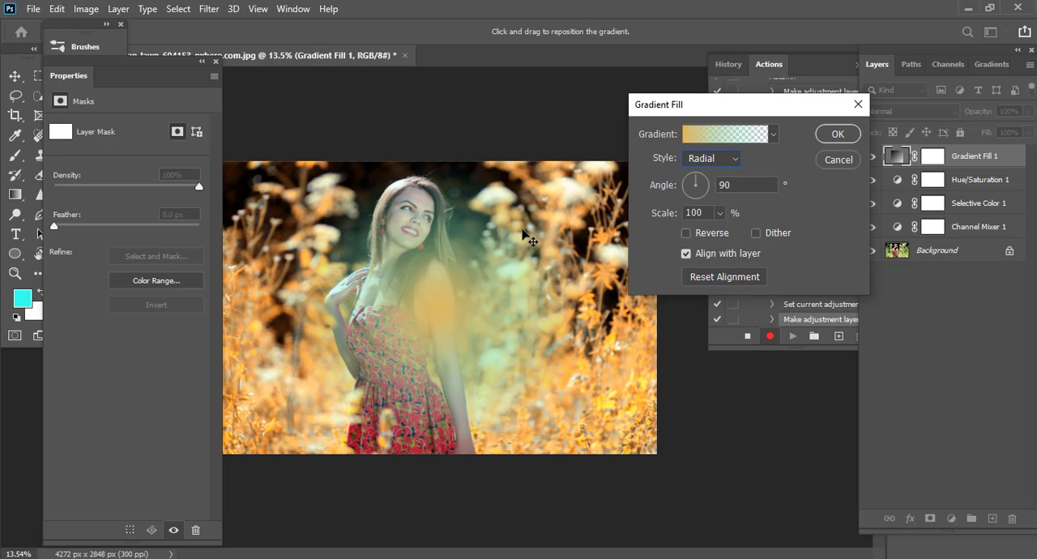
pyautogui.scroll(1, 497, 252)
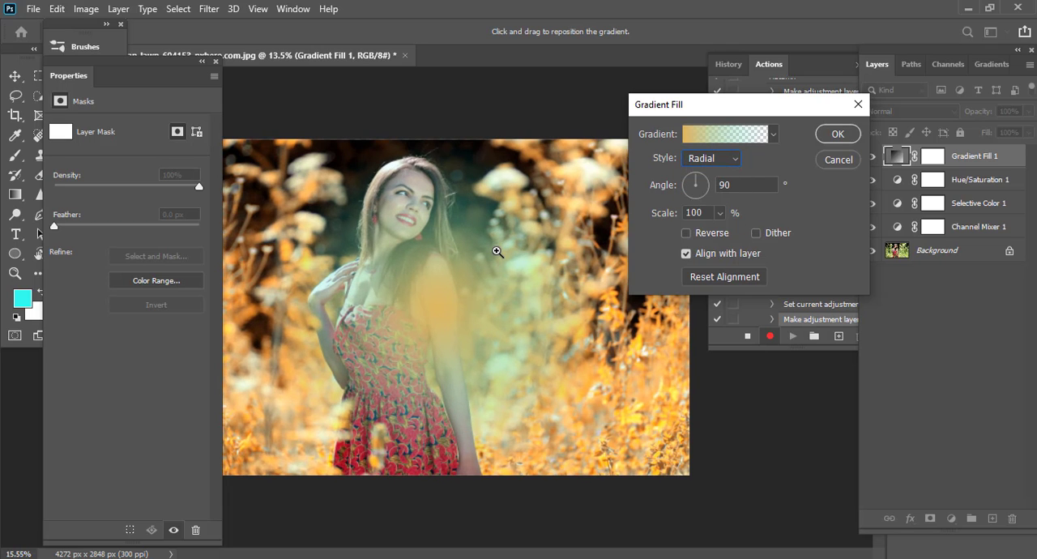
# Remove the cyan end stop from the gradient and lighten the remaining golden stop to a paler tan.
pyautogui.click(728, 136)
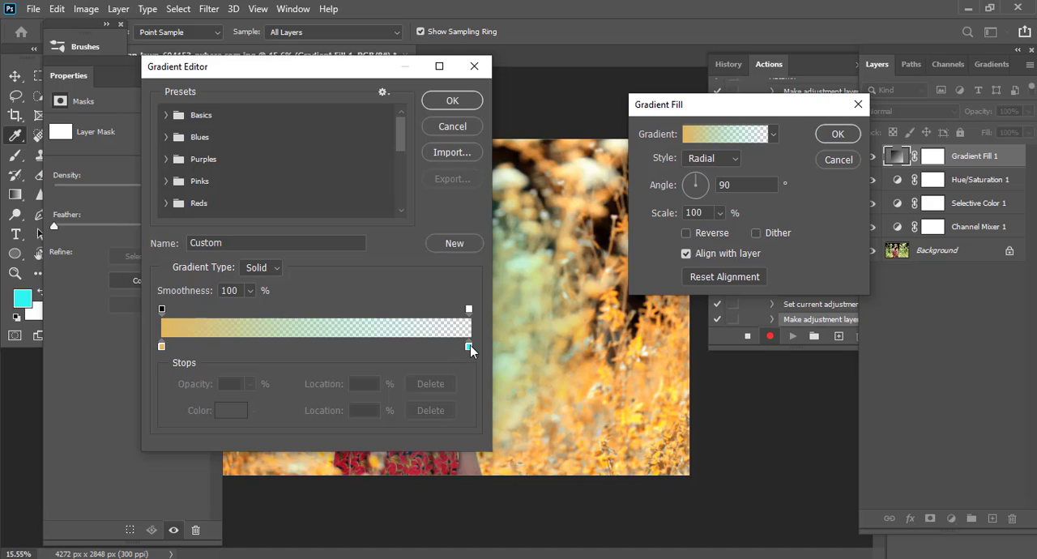
pyautogui.moveTo(468, 346); pyautogui.dragTo(451, 396)
pyautogui.doubleClick(161, 346)
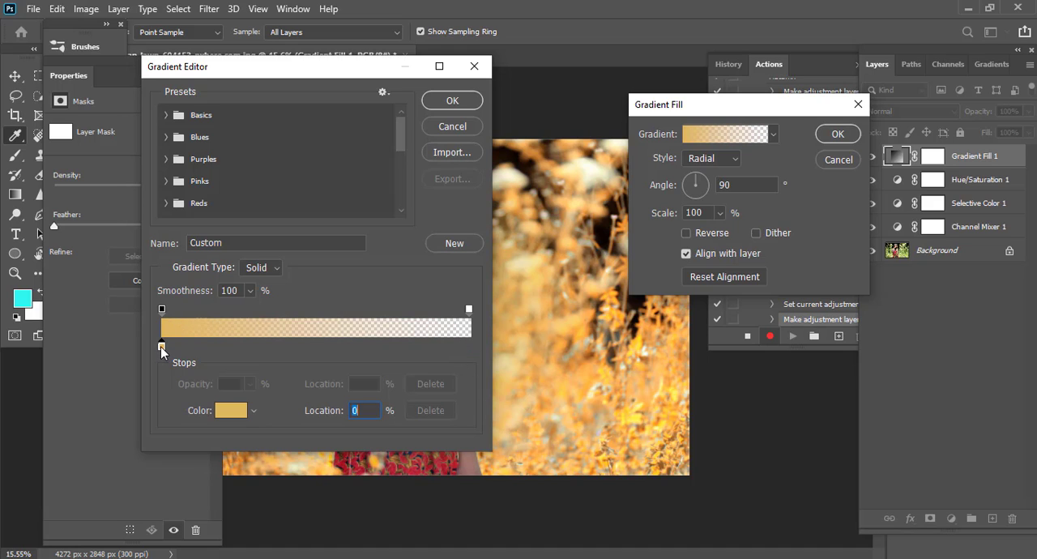
pyautogui.moveTo(721, 141); pyautogui.dragTo(708, 136)
pyautogui.click(965, 115)
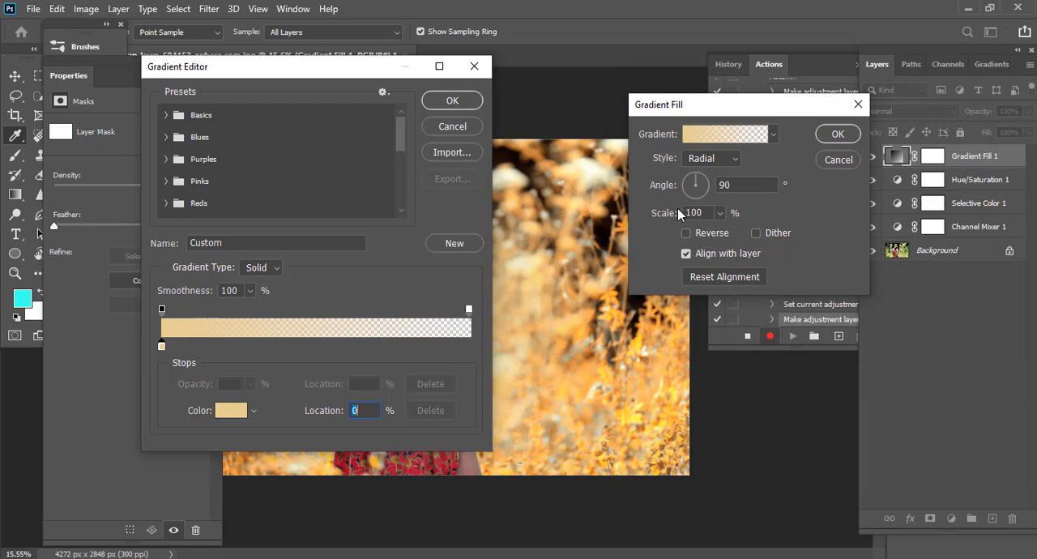
pyautogui.click(454, 100)
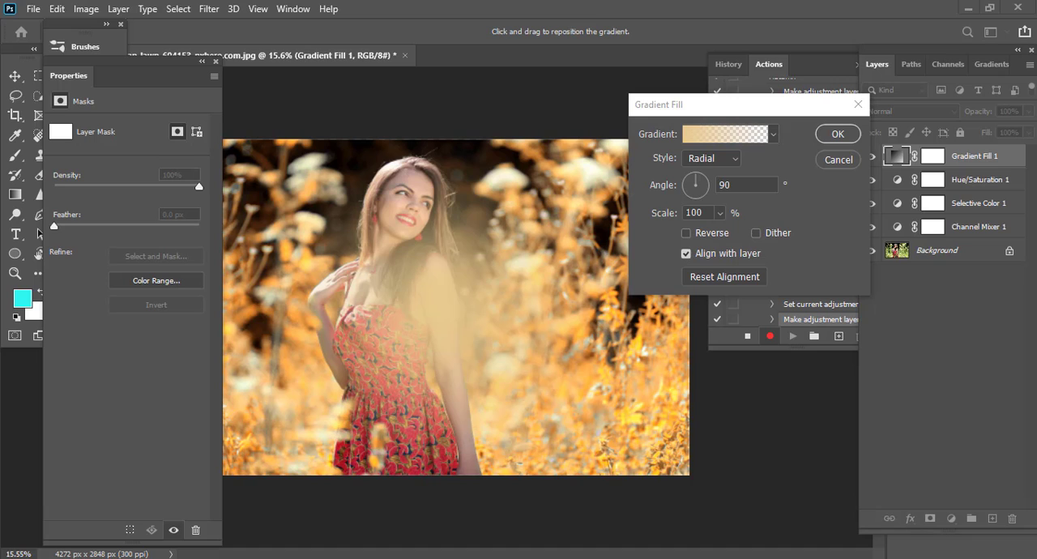
# Set the gradient's color stop to pale cream #f1dcb0 and apply the radial gradient fill.
pyautogui.click(726, 133)
pyautogui.doubleClick(161, 347)
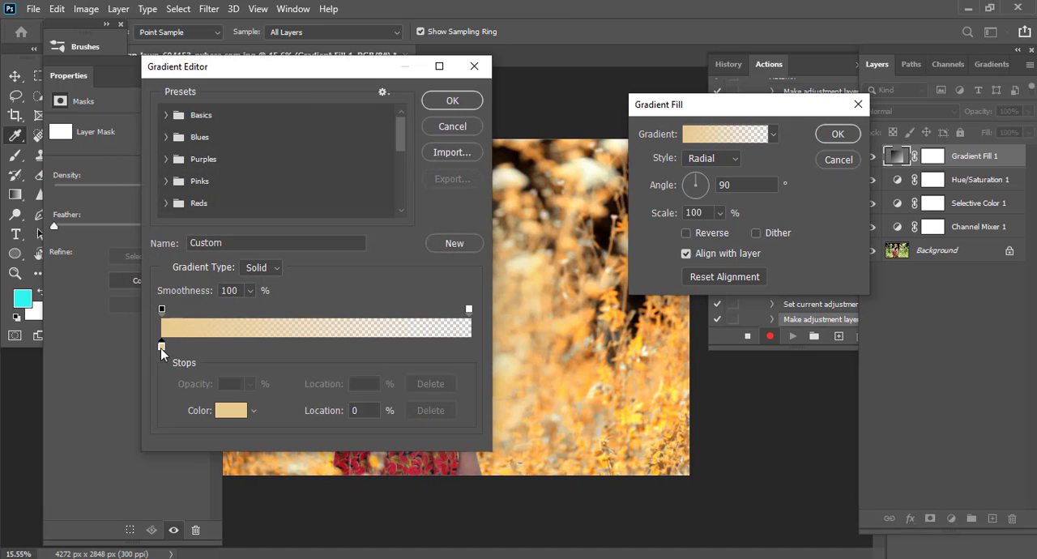
pyautogui.click(685, 129)
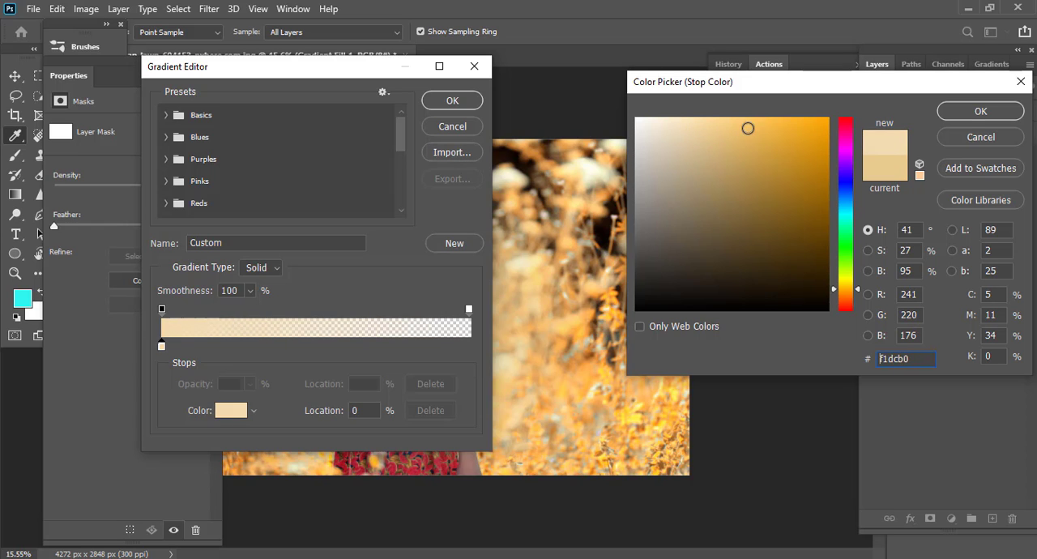
pyautogui.click(978, 112)
pyautogui.click(452, 100)
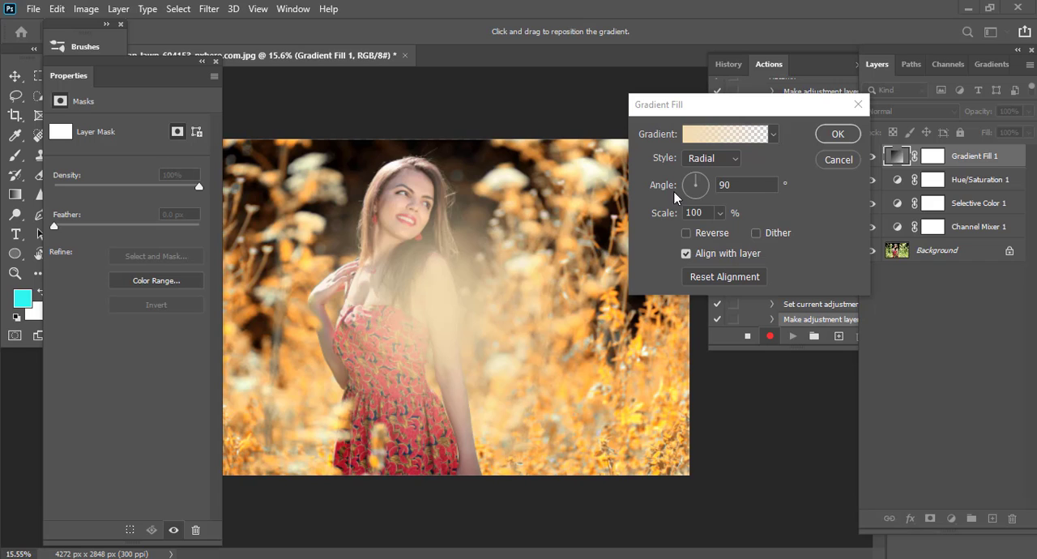
pyautogui.click(832, 141)
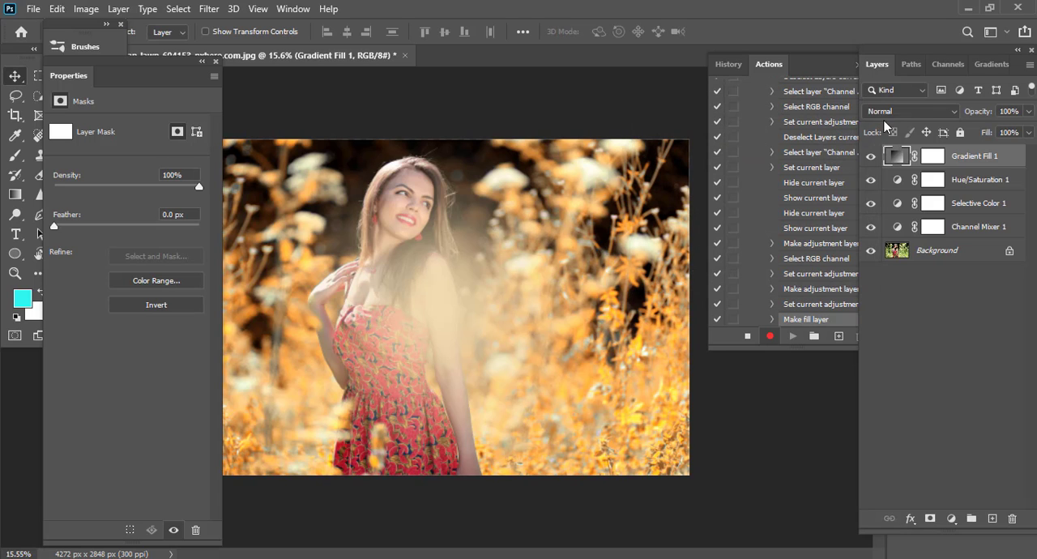
# Blend the Gradient Fill layer in Soft Light mode and toggle its visibility to compare the effect.
pyautogui.click(892, 112)
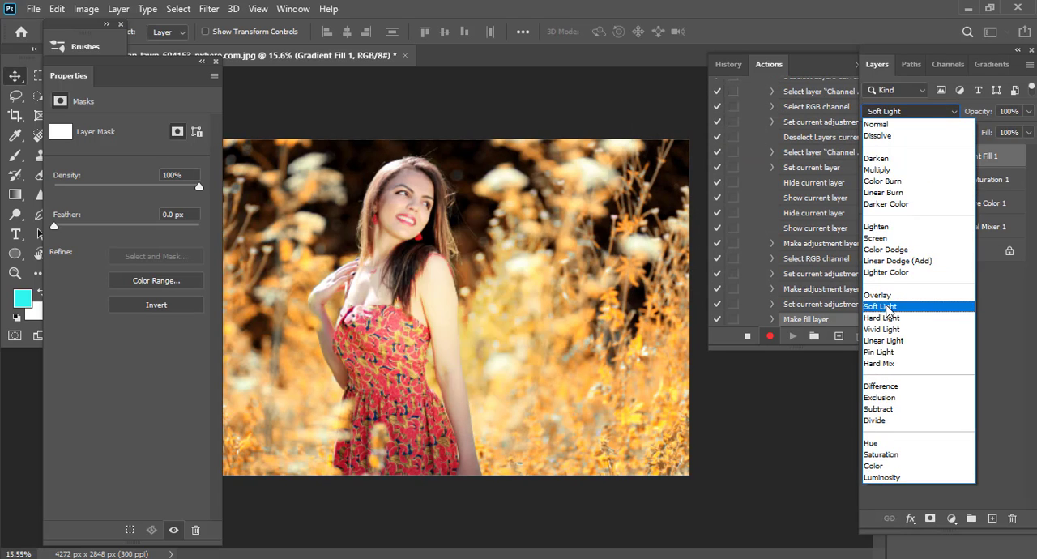
pyautogui.click(887, 307)
pyautogui.click(872, 157)
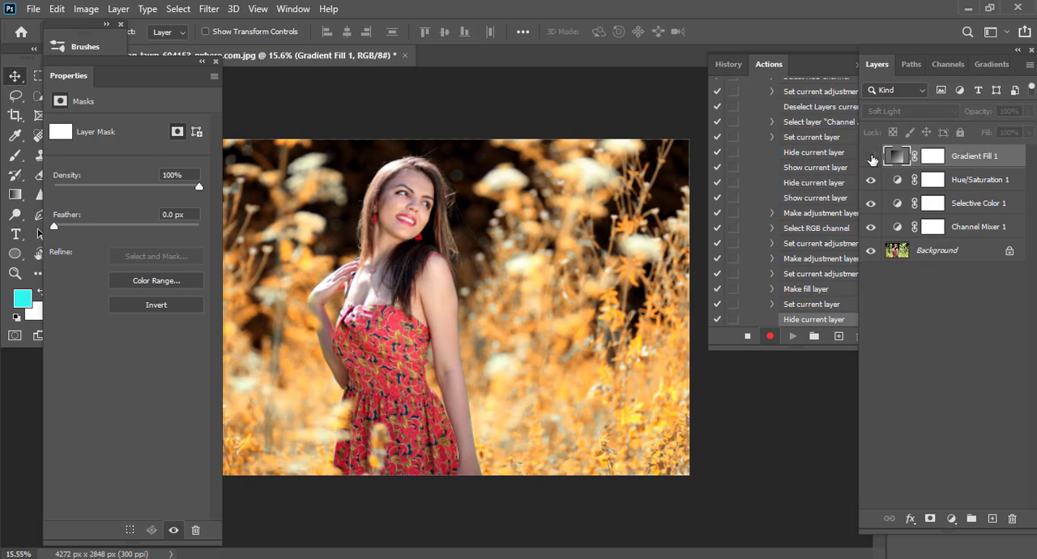
pyautogui.click(871, 157)
pyautogui.scroll(1, 447, 186)
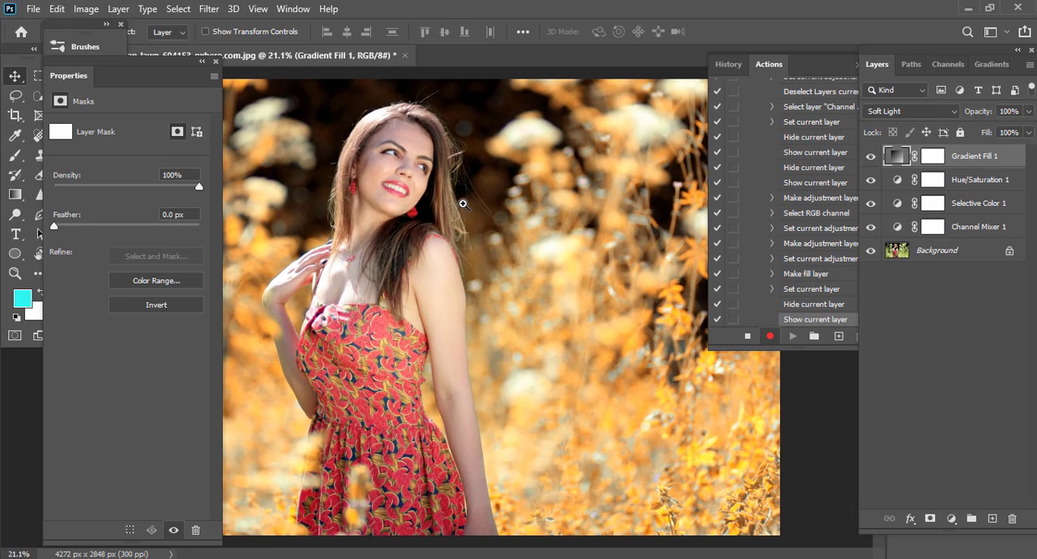
pyautogui.scroll(-2, 463, 203)
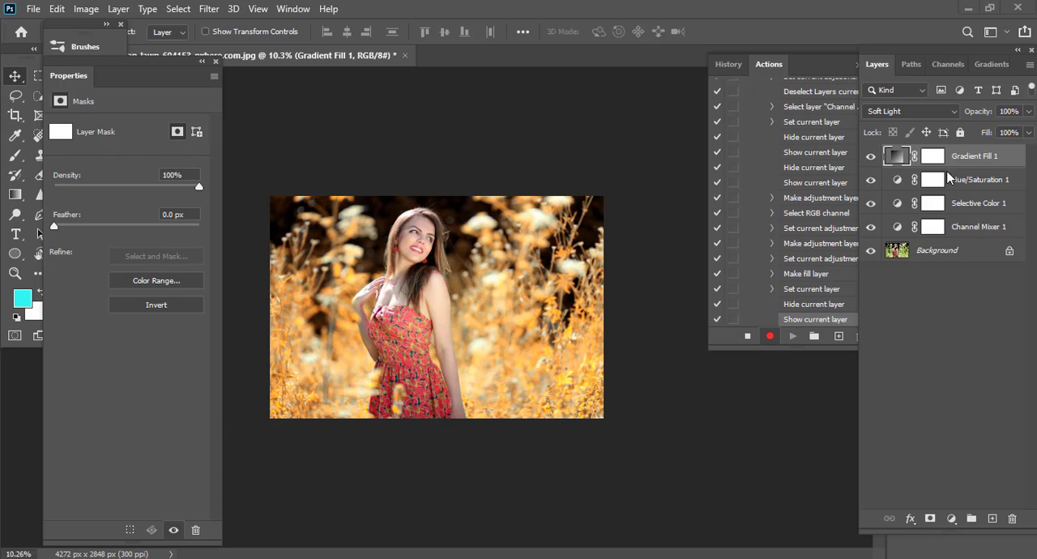
# Enlarge the radial gradient of the Gradient Fill layer to a scale of 144%.
pyautogui.doubleClick(893, 157)
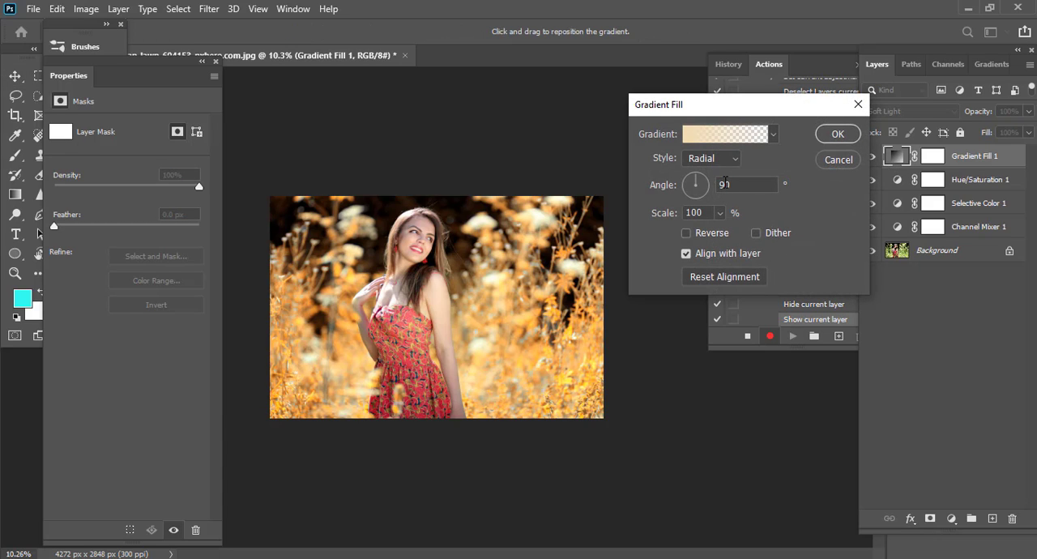
pyautogui.click(719, 212)
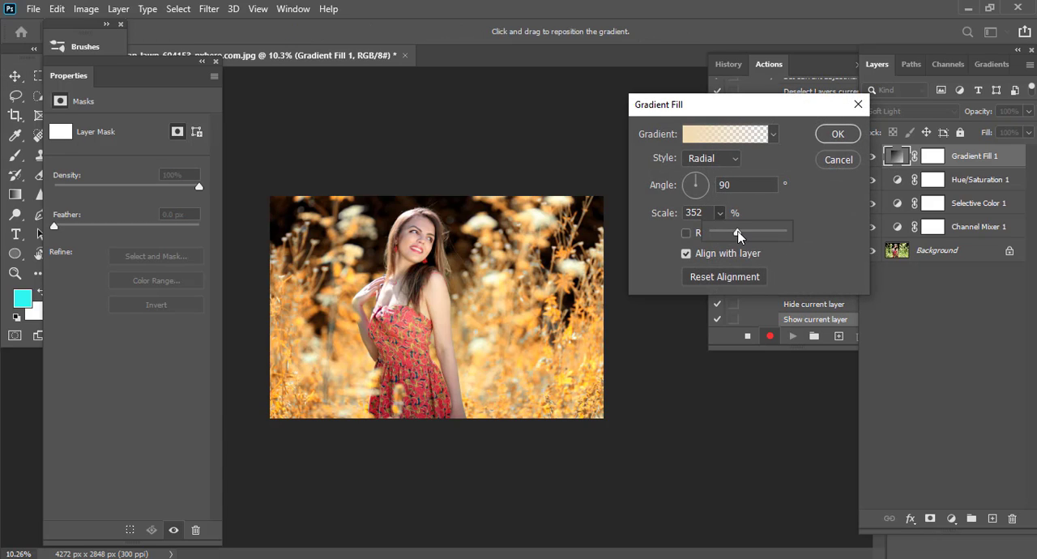
pyautogui.moveTo(738, 235); pyautogui.dragTo(724, 237)
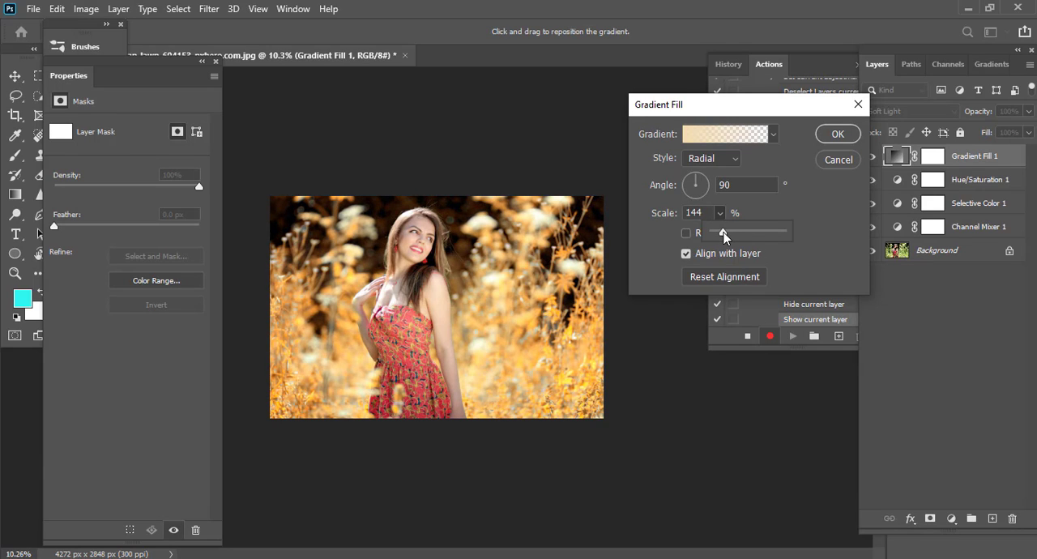
pyautogui.click(836, 135)
# Switch the Gradient Fill layer to Normal blending and increase its gradient scale to about 155%.
pyautogui.click(883, 111)
pyautogui.click(875, 121)
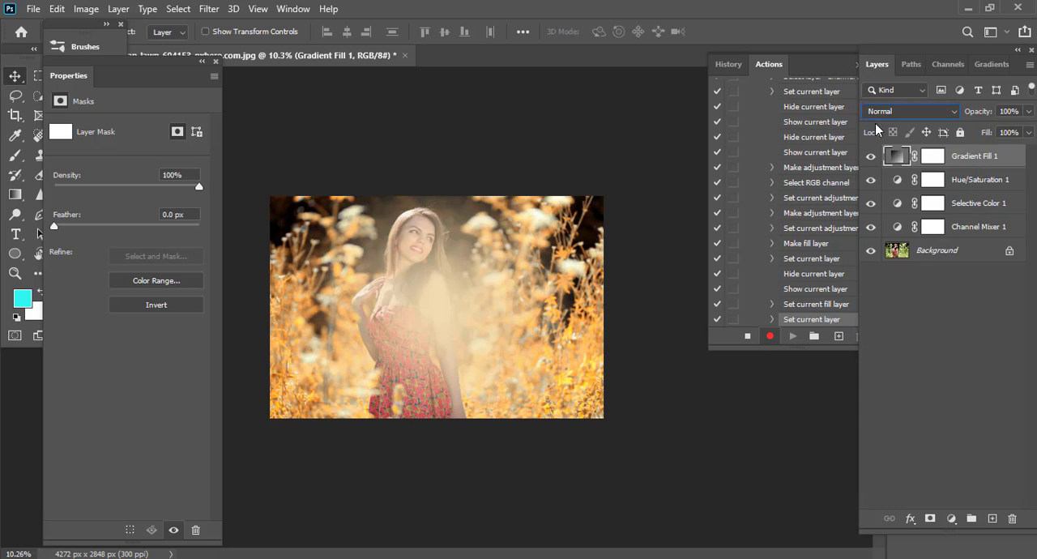
pyautogui.doubleClick(895, 156)
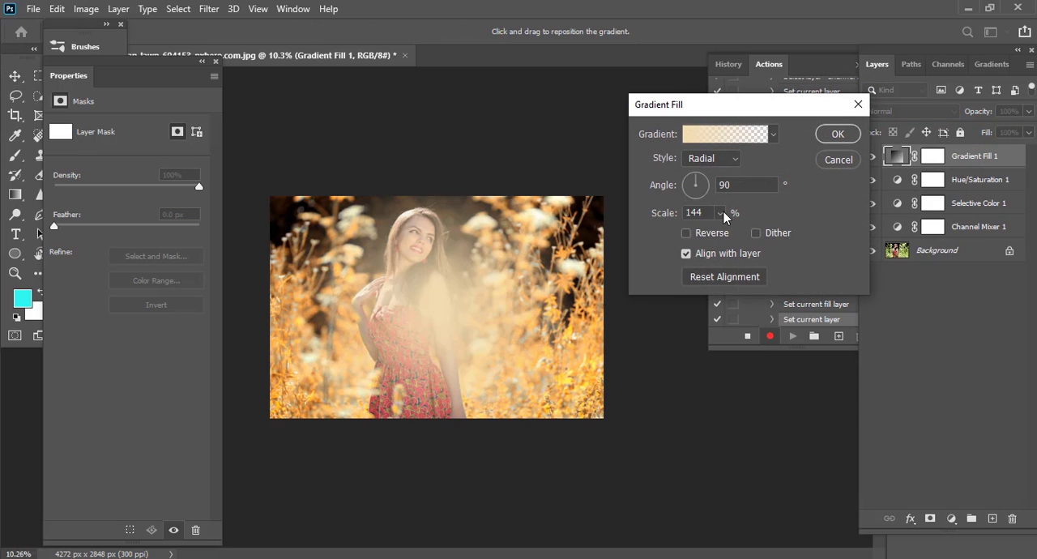
pyautogui.click(719, 212)
pyautogui.moveTo(721, 232); pyautogui.dragTo(724, 233)
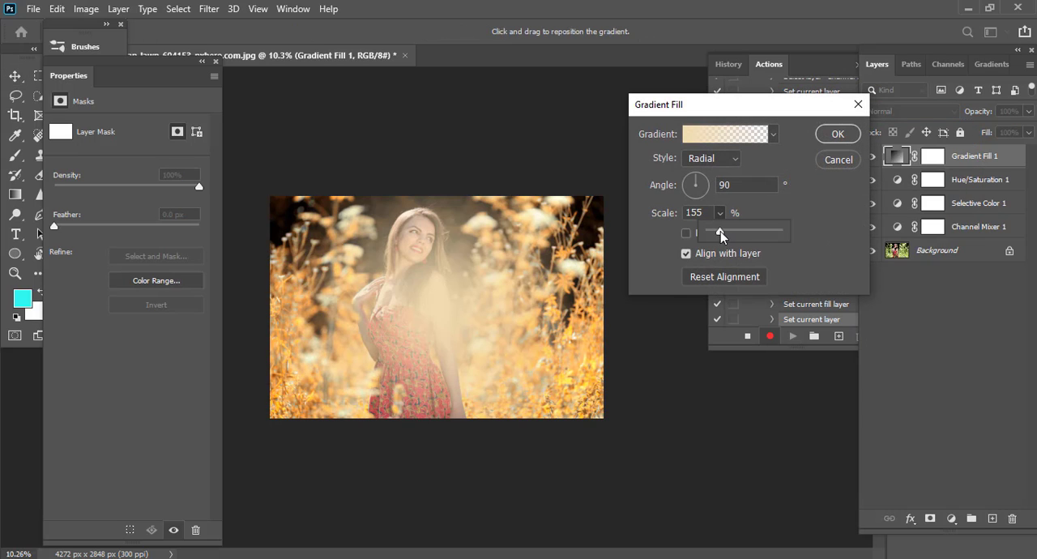
pyautogui.click(850, 136)
# Return the Gradient Fill layer to Soft Light blending and compare the portrait with the layer hidden and shown.
pyautogui.click(906, 112)
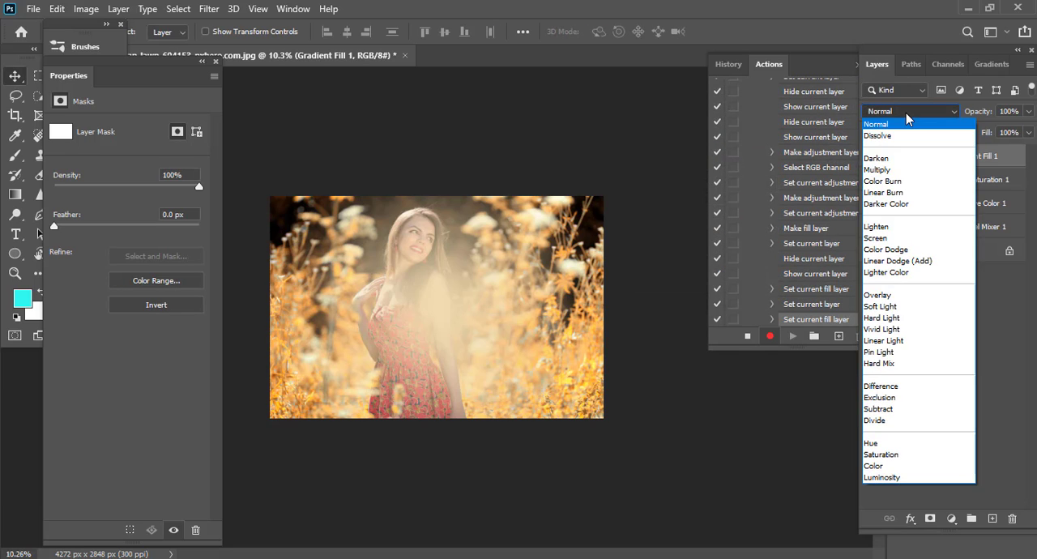
pyautogui.click(906, 113)
pyautogui.click(899, 111)
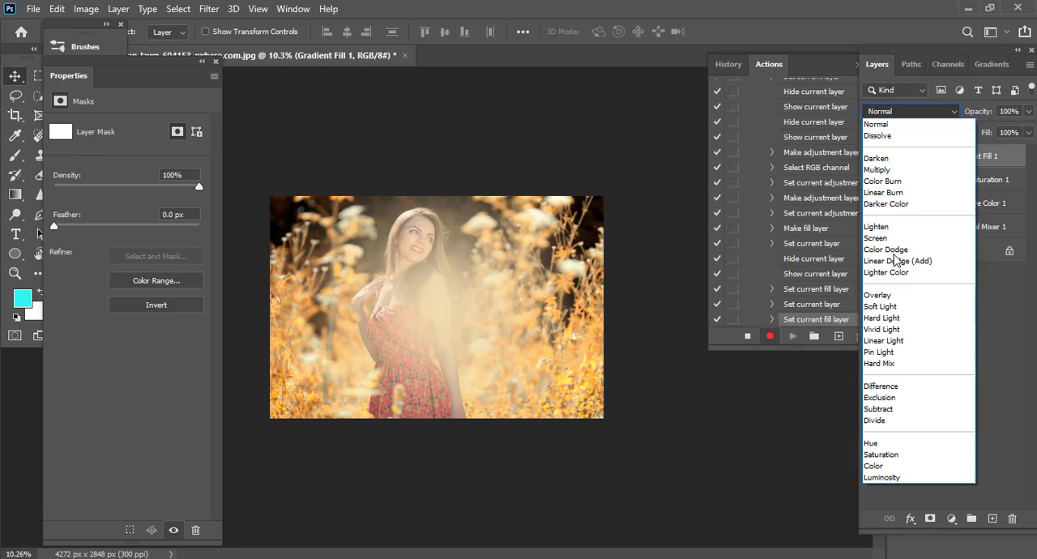
pyautogui.click(878, 305)
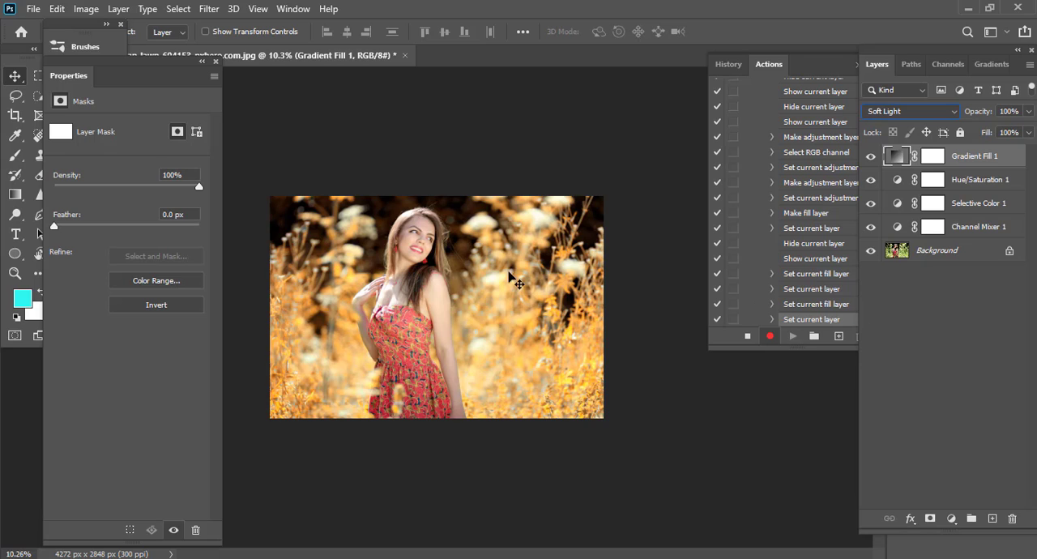
pyautogui.scroll(-3, 558, 284)
pyautogui.scroll(5, 559, 285)
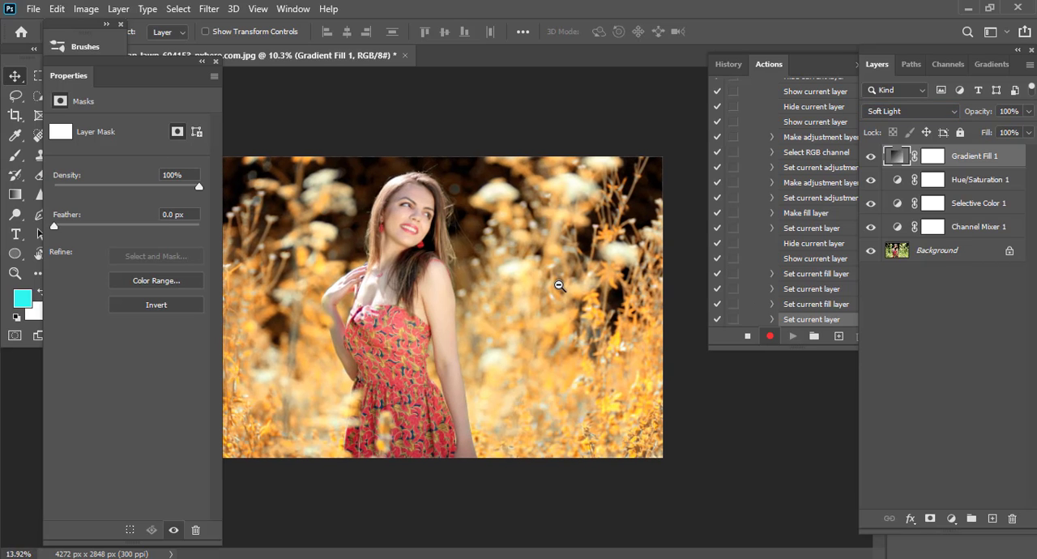
pyautogui.click(871, 156)
pyautogui.click(871, 157)
pyautogui.scroll(2, 548, 287)
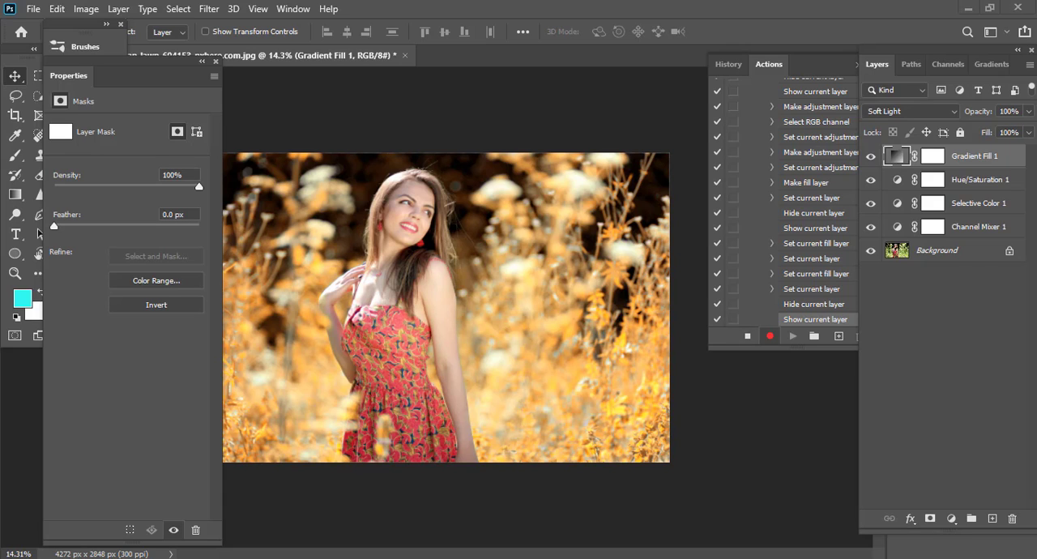
pyautogui.scroll(-3, 570, 292)
# Stop recording the action and open the photos spring-hair-trends.jpg and spring-carina.jpg.
pyautogui.click(748, 337)
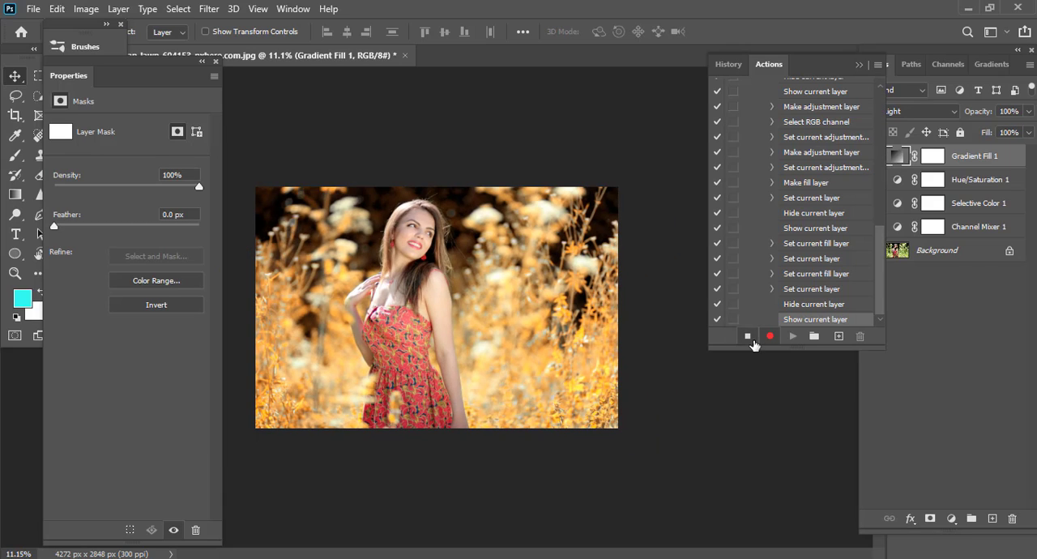
pyautogui.scroll(-1, 229, 330)
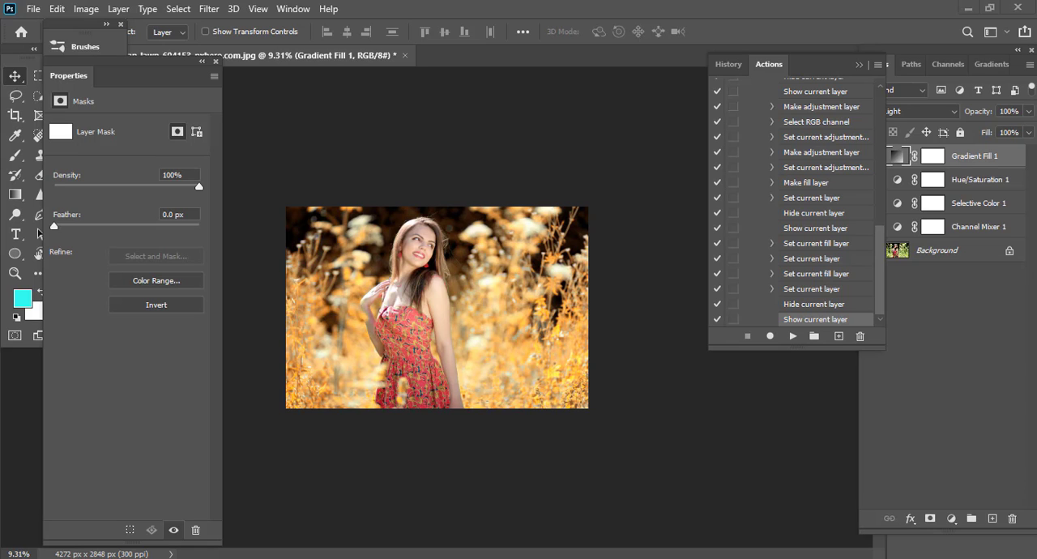
pyautogui.moveTo(948, 318); pyautogui.dragTo(852, 272)
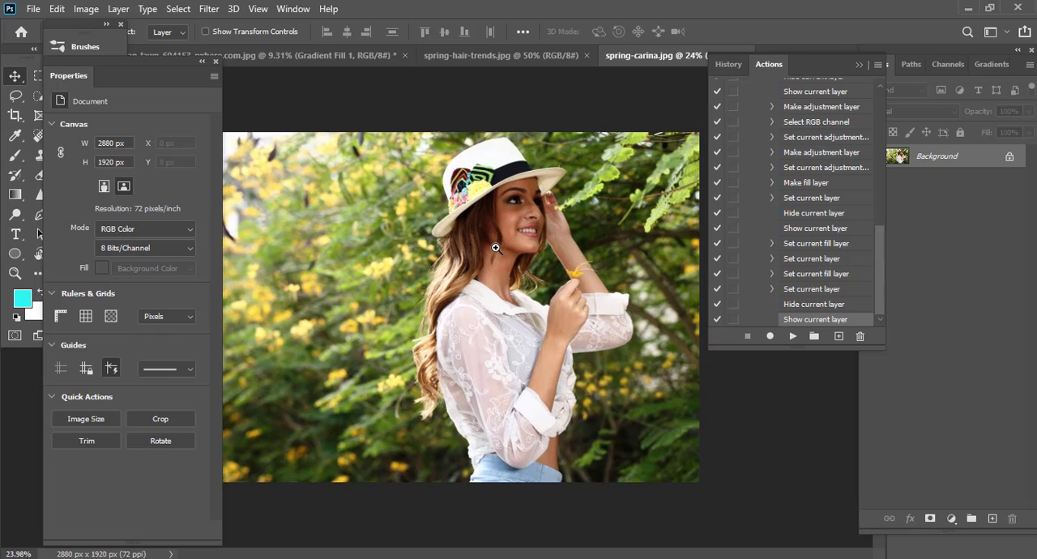
# Play the Autumn action on the spring-hair-trends.jpg photo.
pyautogui.click(462, 55)
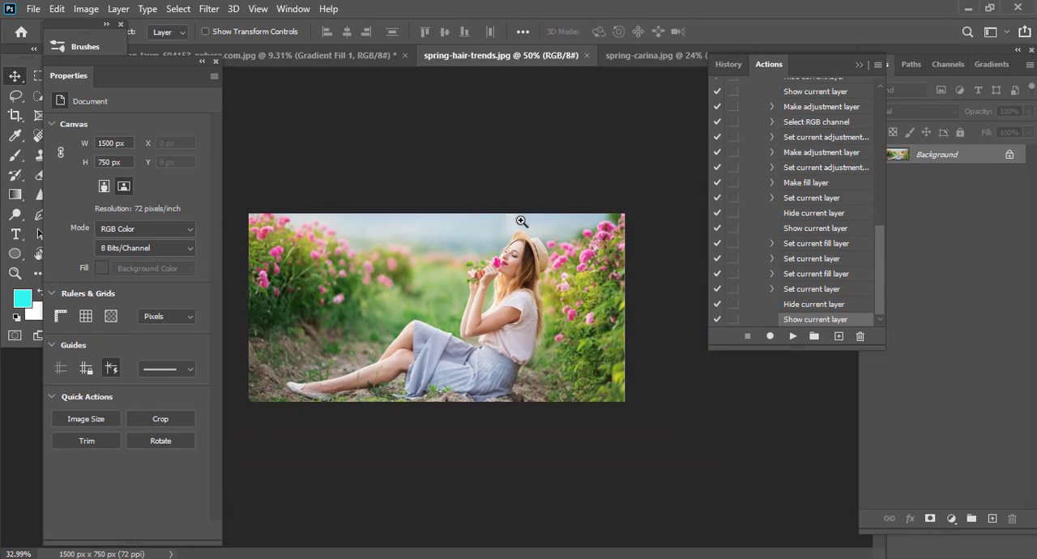
pyautogui.scroll(2, 841, 243)
pyautogui.moveTo(882, 225); pyautogui.dragTo(883, 131)
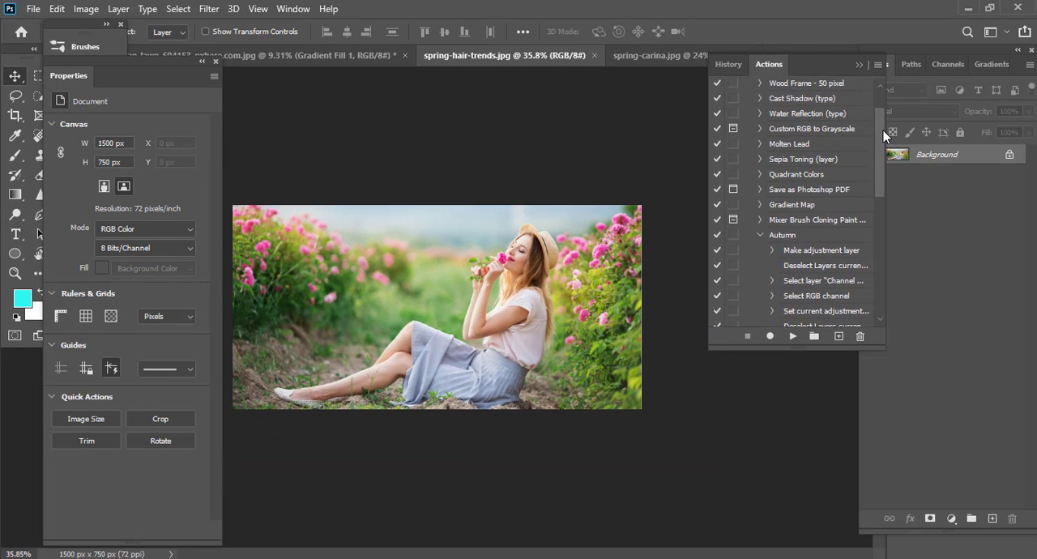
pyautogui.click(765, 233)
pyautogui.click(793, 336)
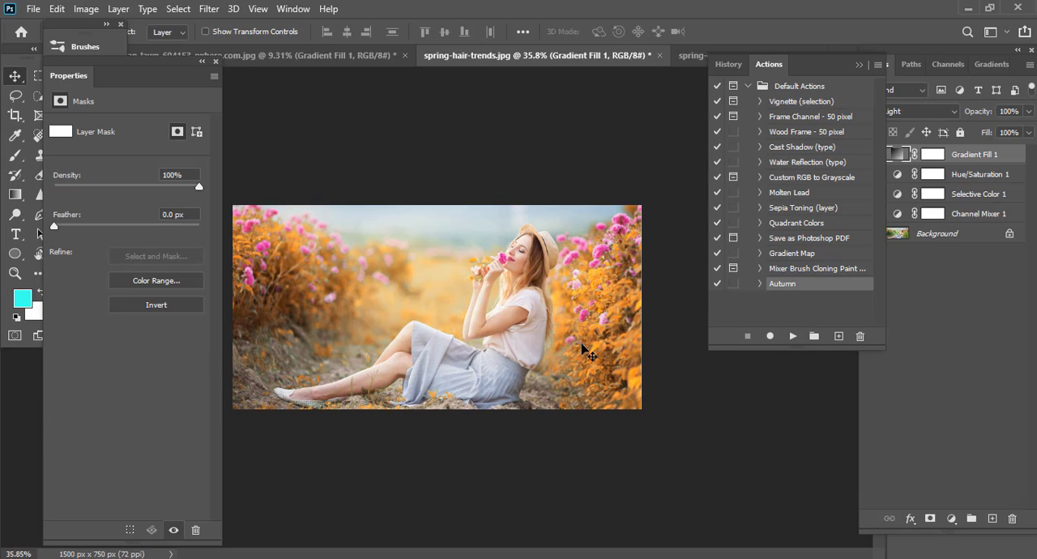
# Uncover the layer list and compare the spring-hair-trends.jpg photo with the layers above the Background hidden and shown.
pyautogui.moveTo(523, 320)
pyautogui.mouseDown()
pyautogui.moveTo(546, 314)
pyautogui.moveTo(498, 325)
pyautogui.moveTo(542, 315)
pyautogui.mouseUp()
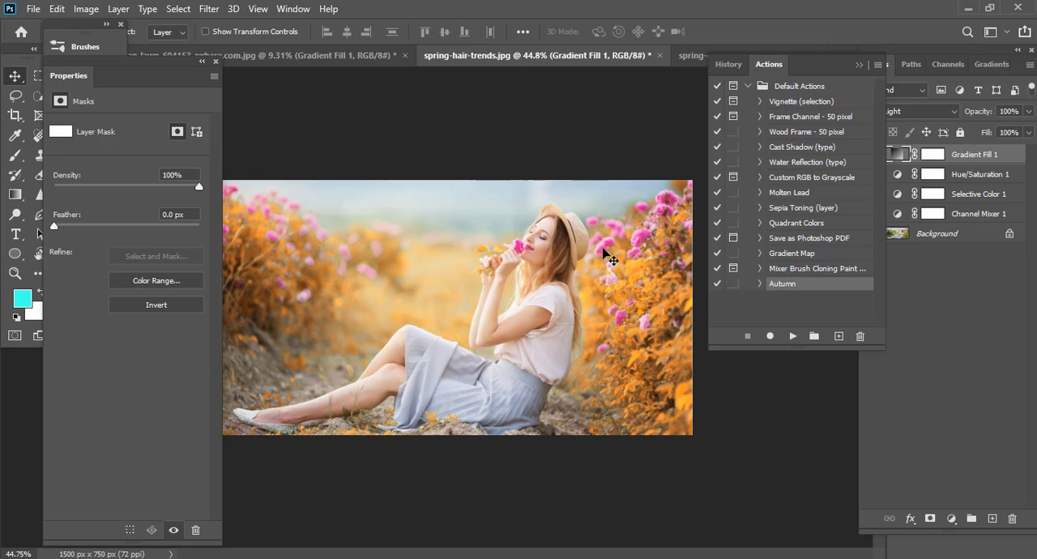
pyautogui.moveTo(607, 258); pyautogui.dragTo(450, 283)
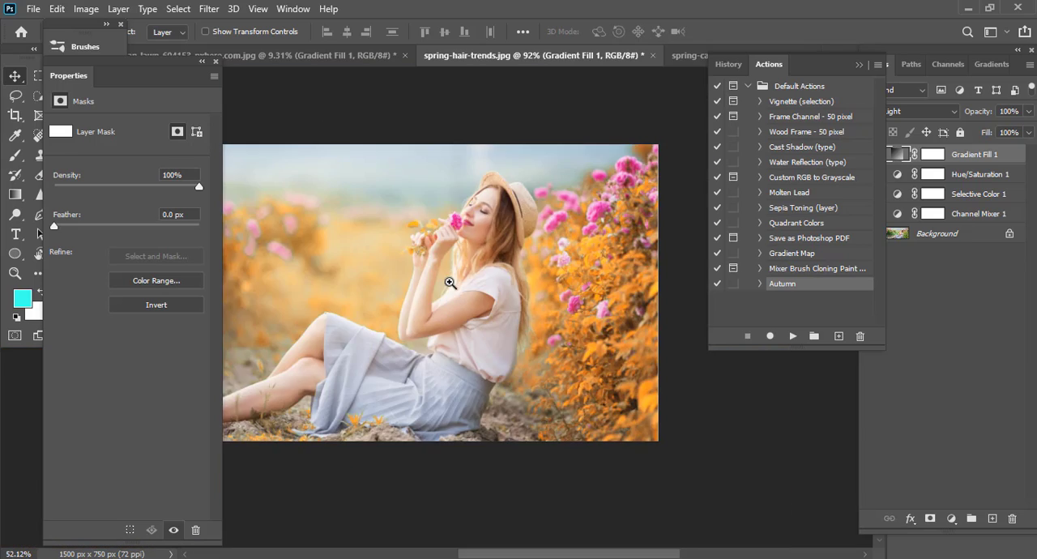
pyautogui.moveTo(826, 64); pyautogui.dragTo(775, 120)
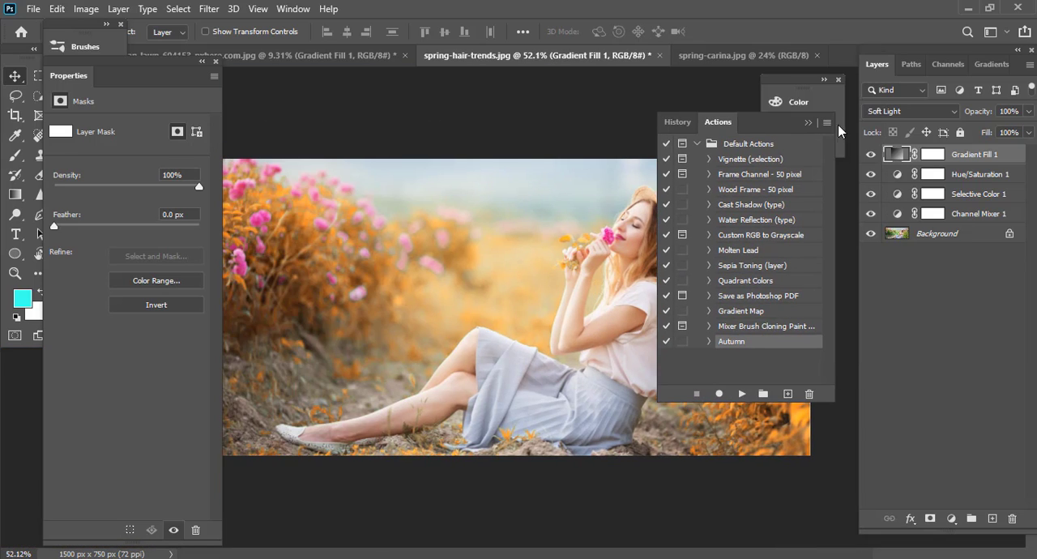
pyautogui.keyDown('alt'); pyautogui.click(870, 233); pyautogui.keyUp('alt')
pyautogui.keyDown('alt'); pyautogui.click(870, 234); pyautogui.keyUp('alt')
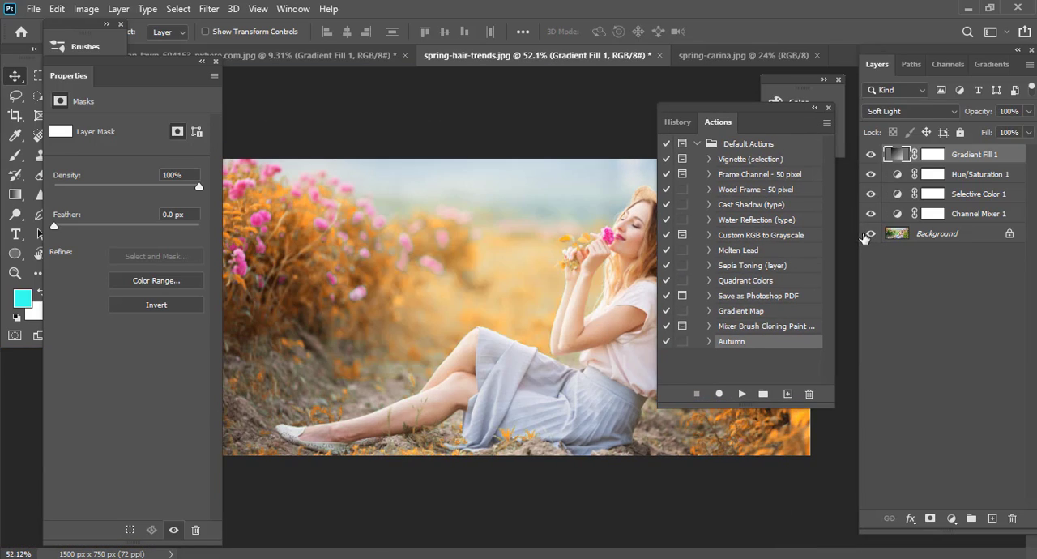
pyautogui.moveTo(381, 245); pyautogui.dragTo(358, 249)
pyautogui.keyDown('alt'); pyautogui.click(870, 233); pyautogui.keyUp('alt')
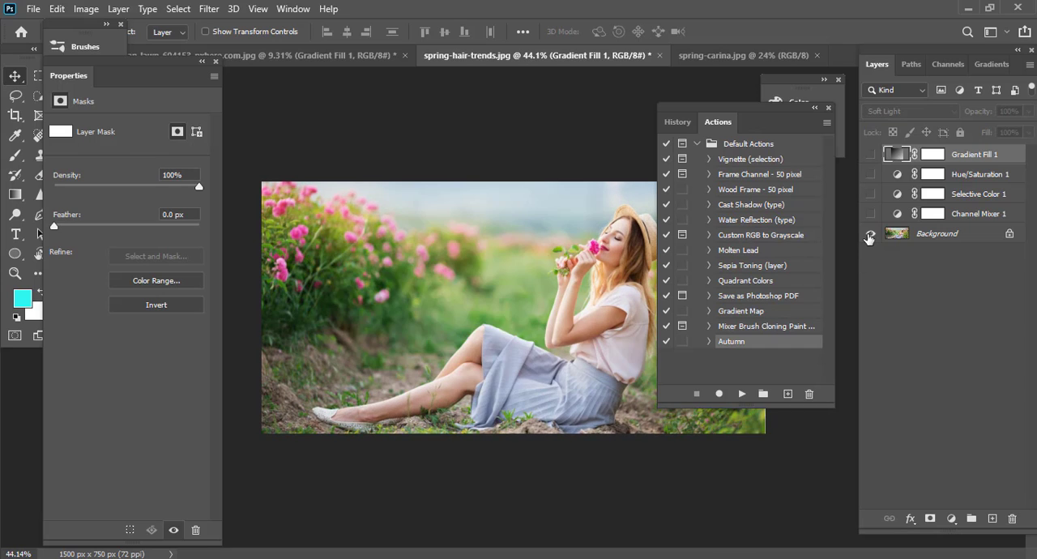
pyautogui.keyDown('alt'); pyautogui.click(870, 233); pyautogui.keyUp('alt')
pyautogui.keyDown('alt'); pyautogui.click(870, 233); pyautogui.keyUp('alt')
pyautogui.keyDown('alt'); pyautogui.click(870, 233); pyautogui.keyUp('alt')
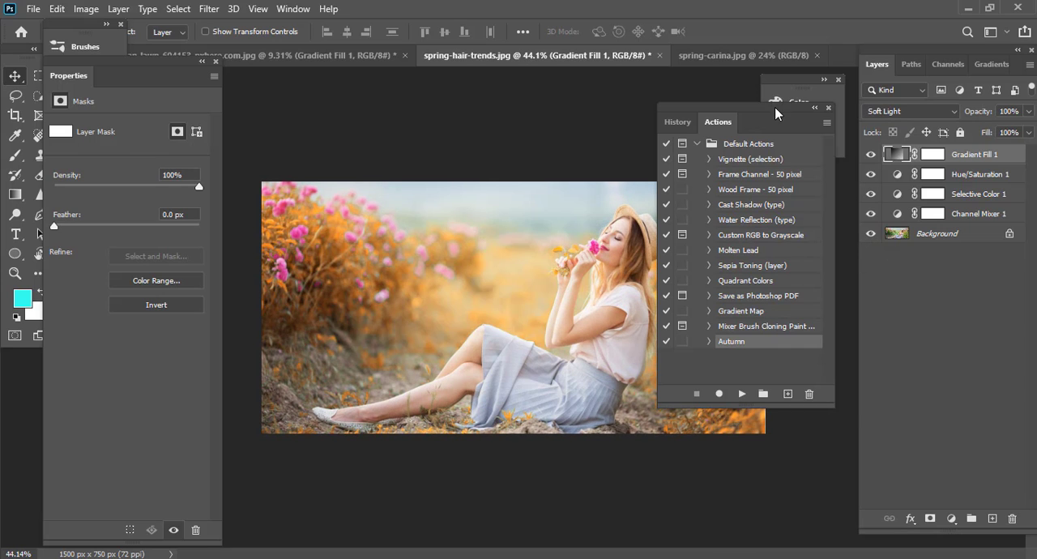
# Detach the Actions panel from the collapsed Color panel group and place it beside the Layers panel.
pyautogui.moveTo(775, 114); pyautogui.dragTo(813, 96)
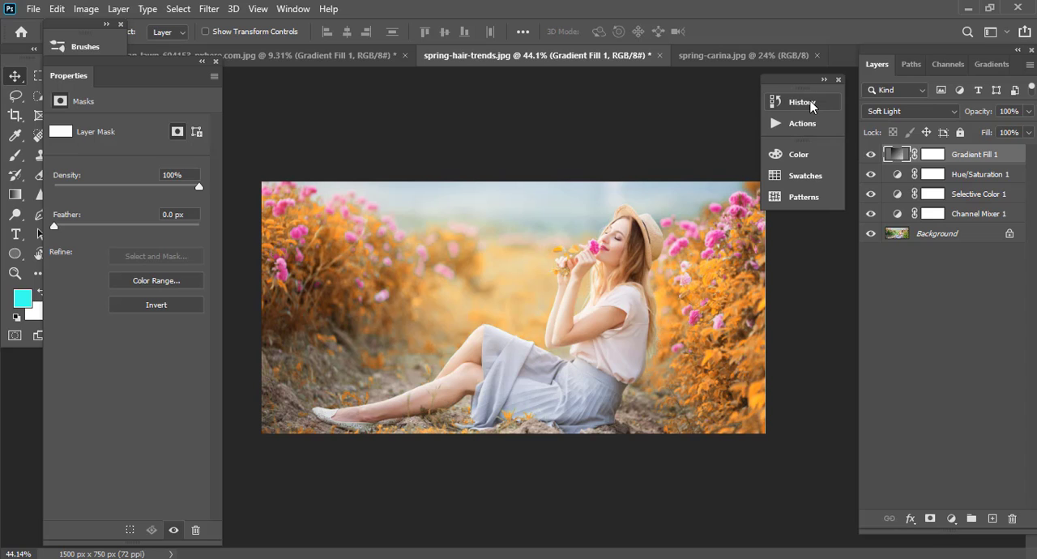
pyautogui.click(810, 101)
pyautogui.click(810, 100)
pyautogui.click(802, 126)
pyautogui.moveTo(723, 100); pyautogui.dragTo(815, 79)
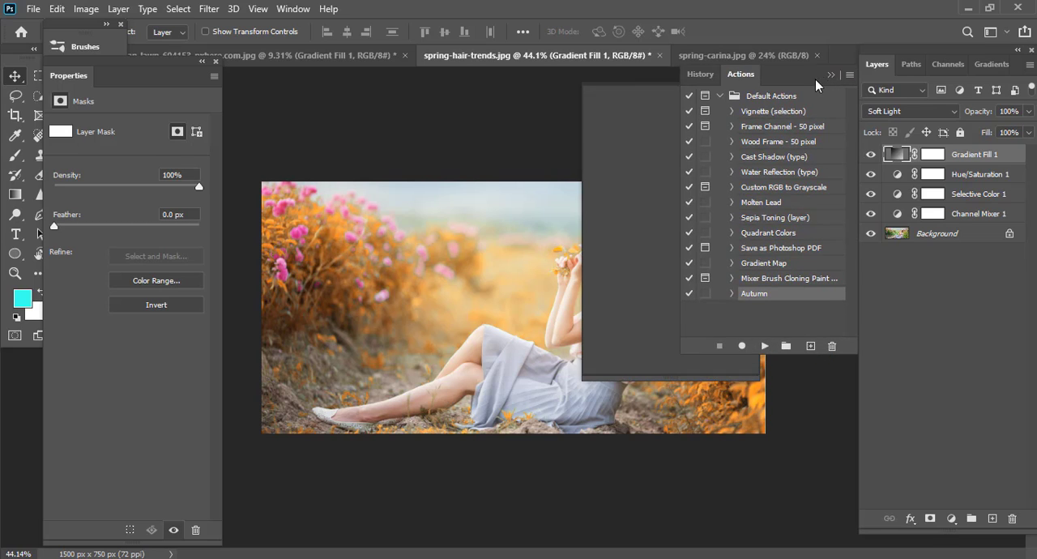
# Switch to the spring-carina.jpg photo and play the Autumn action on it.
pyautogui.scroll(-2, 465, 381)
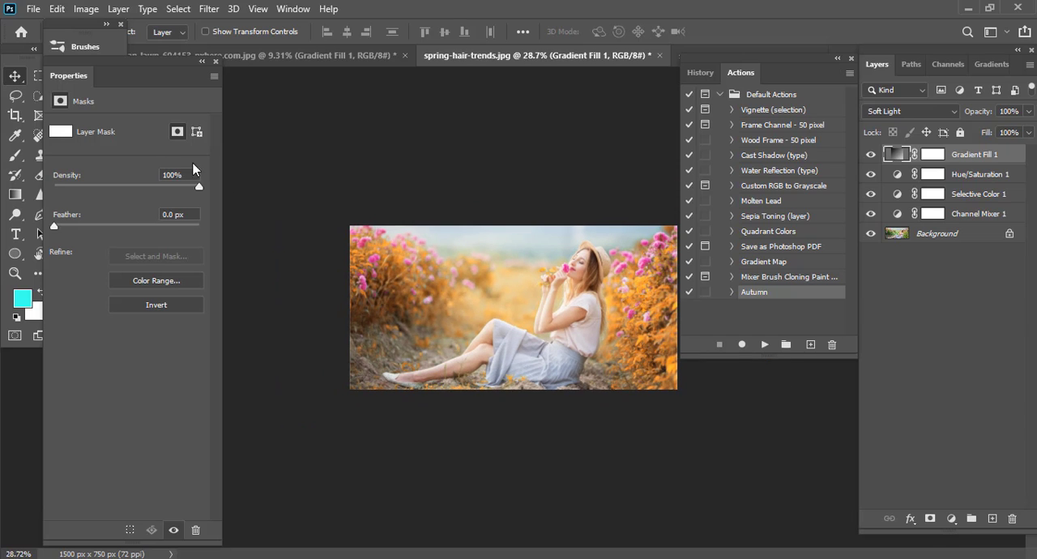
pyautogui.scroll(2, 415, 272)
pyautogui.scroll(-1, 519, 297)
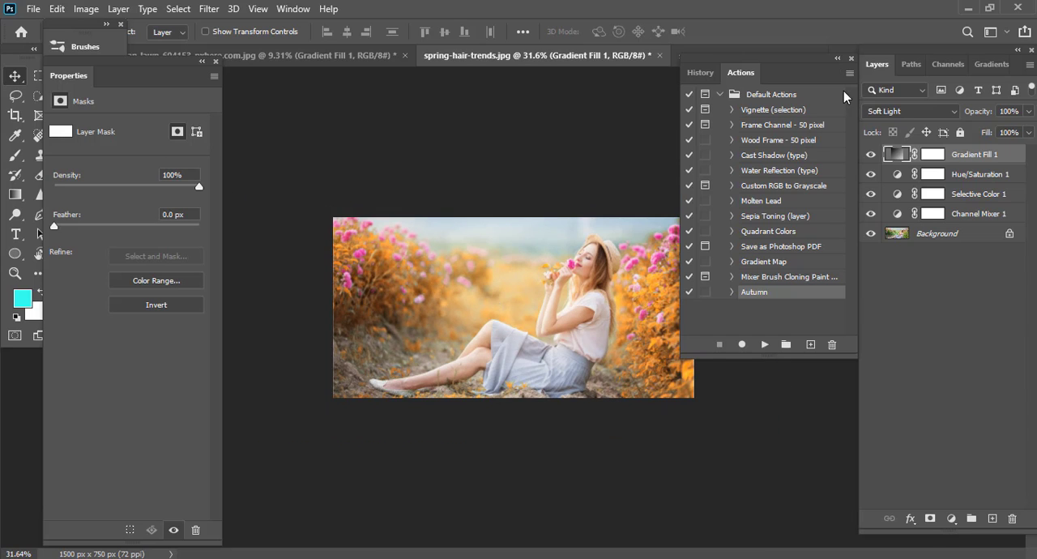
pyautogui.click(706, 49)
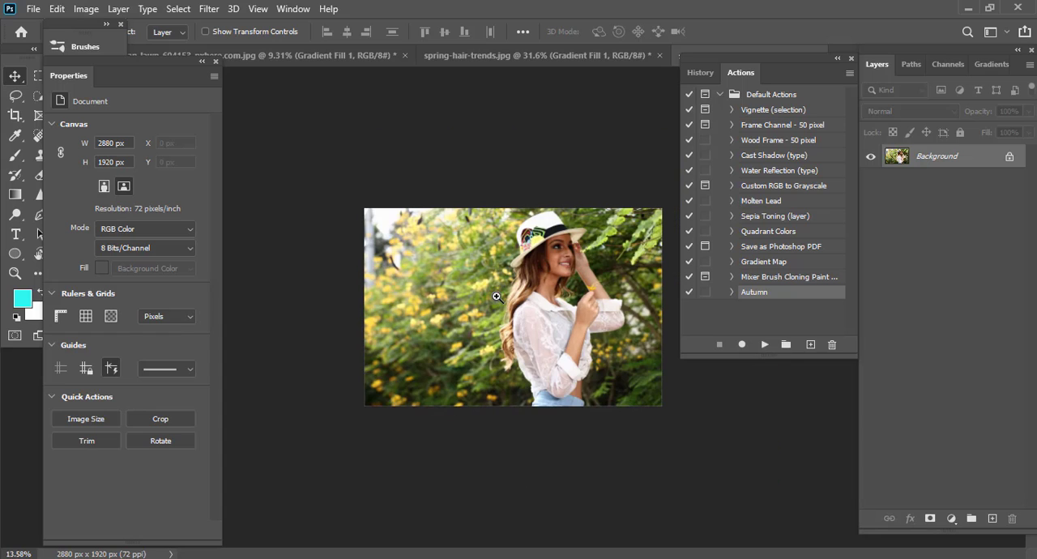
pyautogui.click(764, 343)
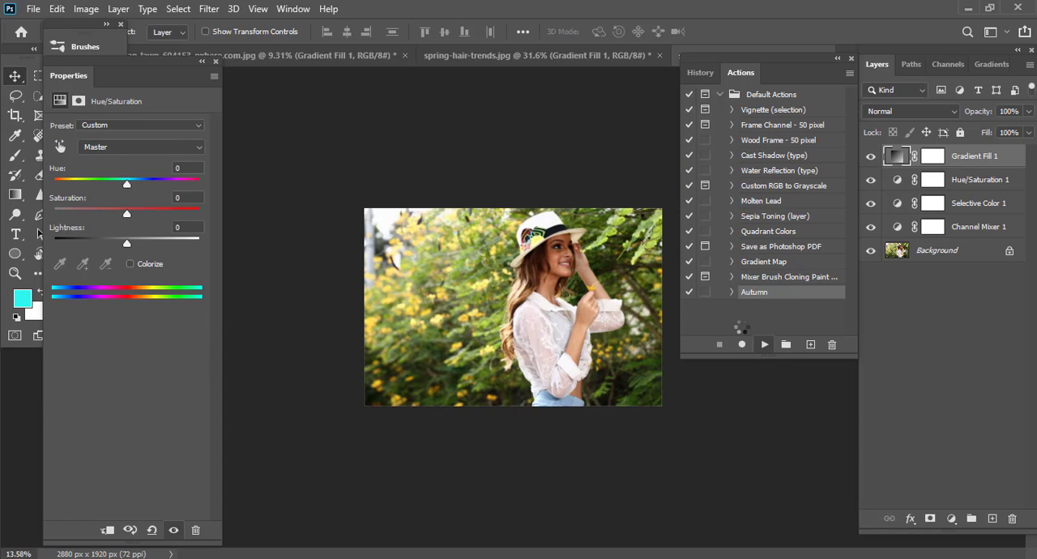
pyautogui.scroll(4, 705, 326)
pyautogui.scroll(-5, 697, 324)
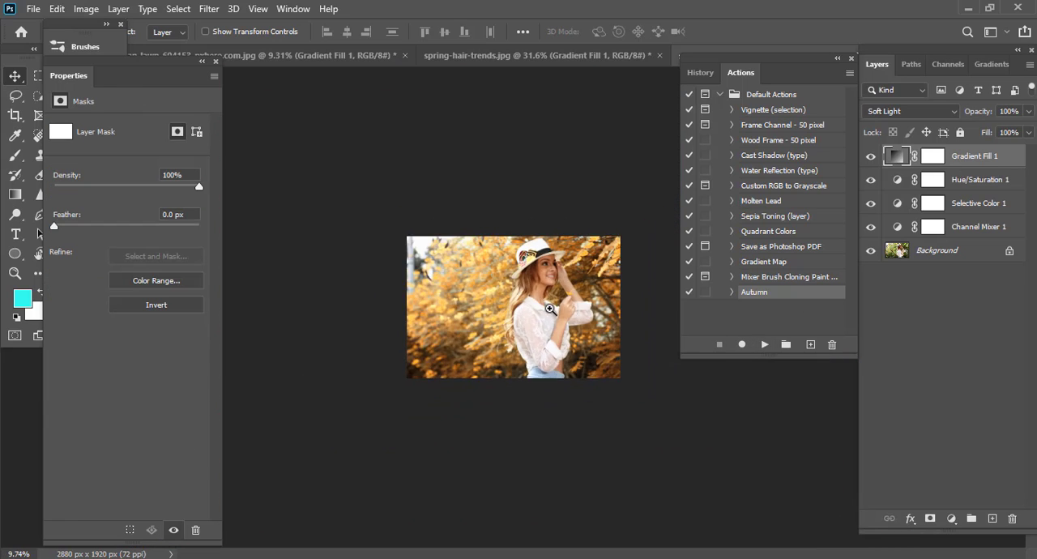
# Compare the whole spring-carina.jpg photo with all layers above the Background hidden and shown.
pyautogui.scroll(2, 689, 324)
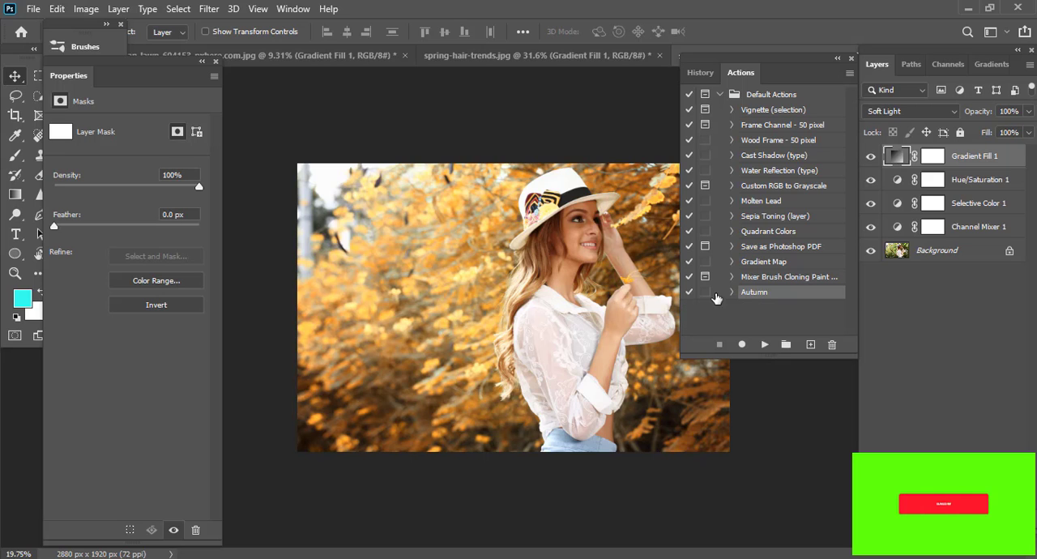
pyautogui.scroll(-5, 478, 308)
pyautogui.scroll(4, 470, 299)
pyautogui.keyDown('alt'); pyautogui.click(871, 252); pyautogui.keyUp('alt')
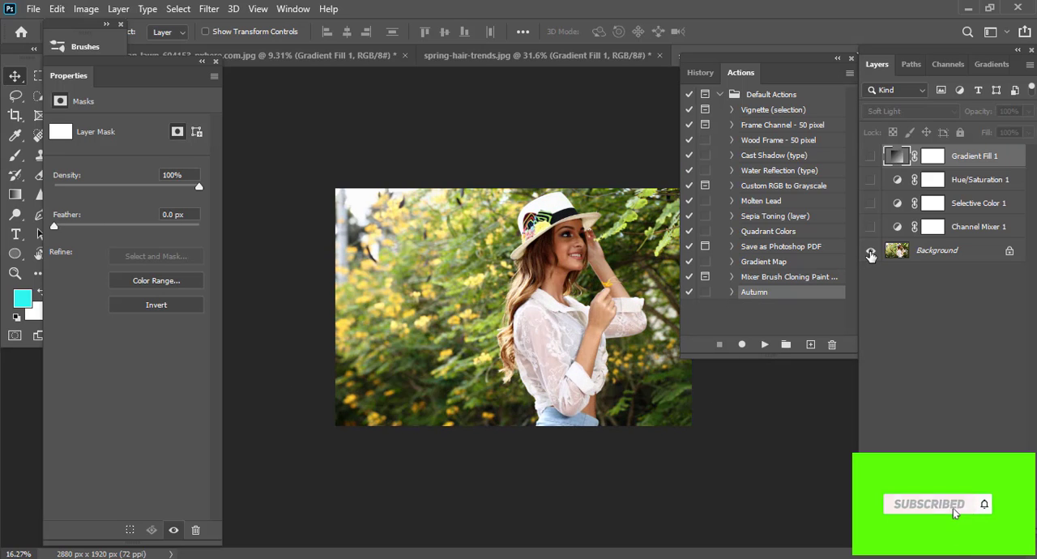
pyautogui.keyDown('alt'); pyautogui.click(871, 252); pyautogui.keyUp('alt')
pyautogui.keyDown('alt'); pyautogui.click(871, 252); pyautogui.keyUp('alt')
pyautogui.keyDown('alt'); pyautogui.click(871, 252); pyautogui.keyUp('alt')
# Examine the woman's face and skin tones close up, then the full photo, toggling the layers above the Background.
pyautogui.scroll(6, 609, 255)
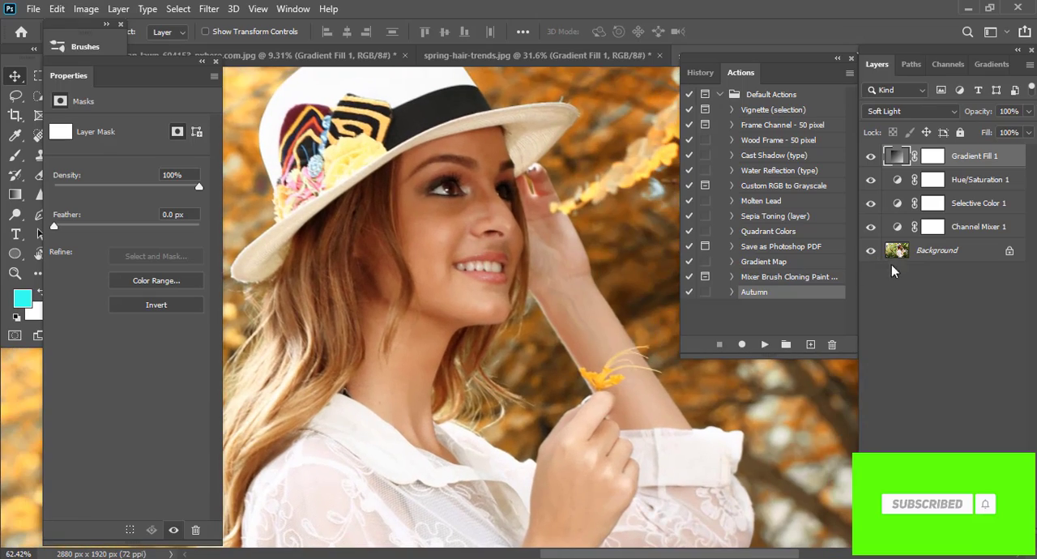
pyautogui.keyDown('alt'); pyautogui.click(871, 252); pyautogui.keyUp('alt')
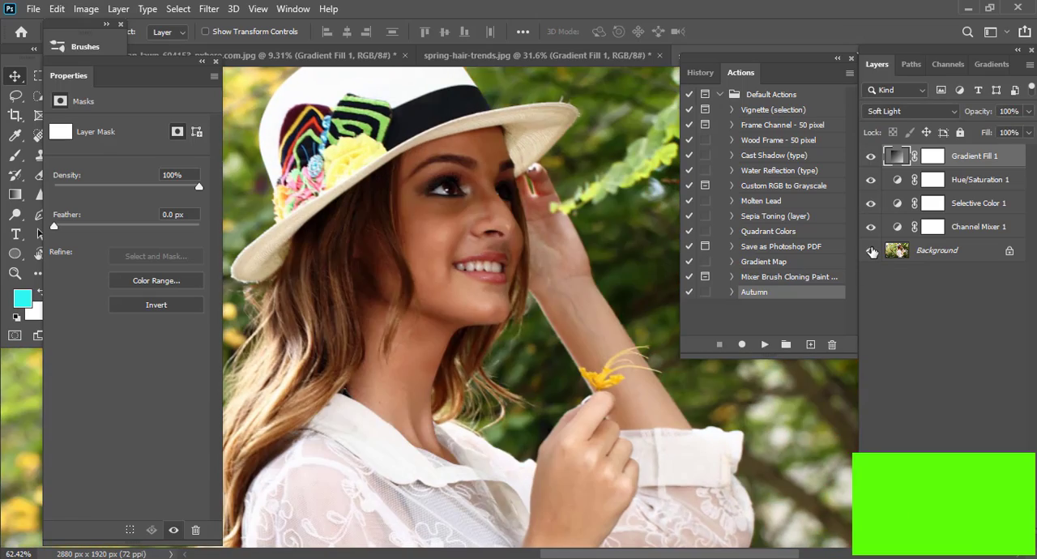
pyautogui.keyDown('alt'); pyautogui.click(871, 252); pyautogui.keyUp('alt')
pyautogui.keyDown('alt'); pyautogui.click(871, 252); pyautogui.keyUp('alt')
pyautogui.keyDown('alt'); pyautogui.click(871, 252); pyautogui.keyUp('alt')
pyautogui.moveTo(609, 307); pyautogui.dragTo(664, 289)
pyautogui.moveTo(424, 292); pyautogui.dragTo(462, 279)
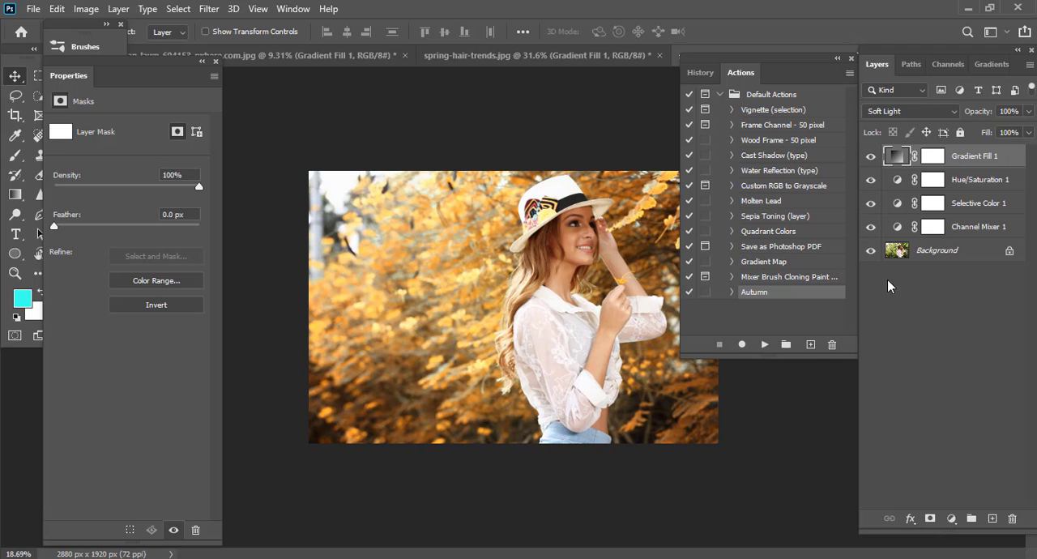
pyautogui.click(871, 252)
pyautogui.click(871, 252)
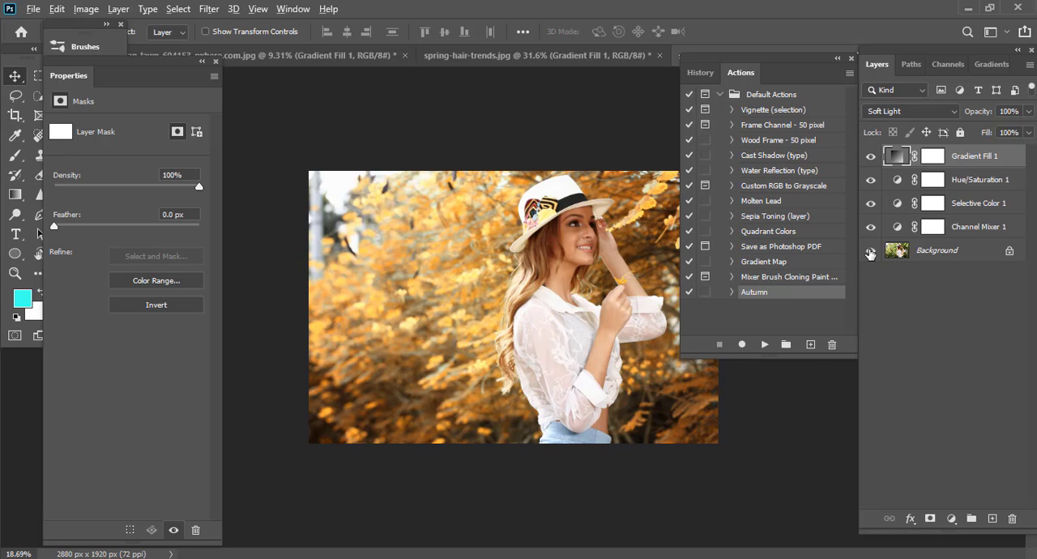